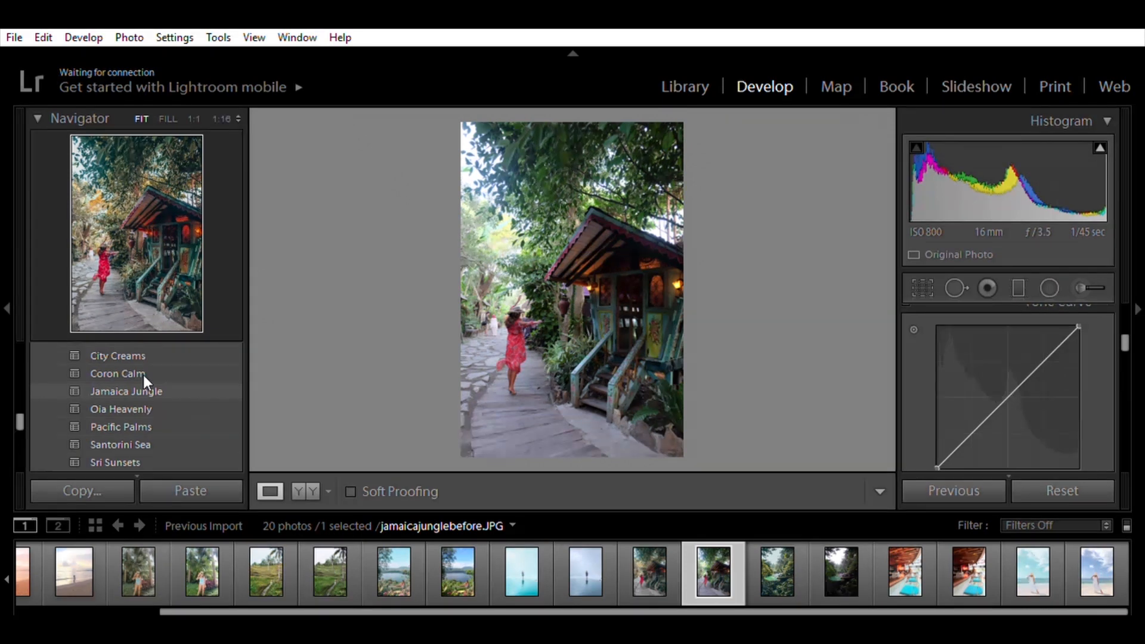
- Apply the Jamaica Jungle preset to jamaicajunglebefore.JPG
left_click(141, 385)
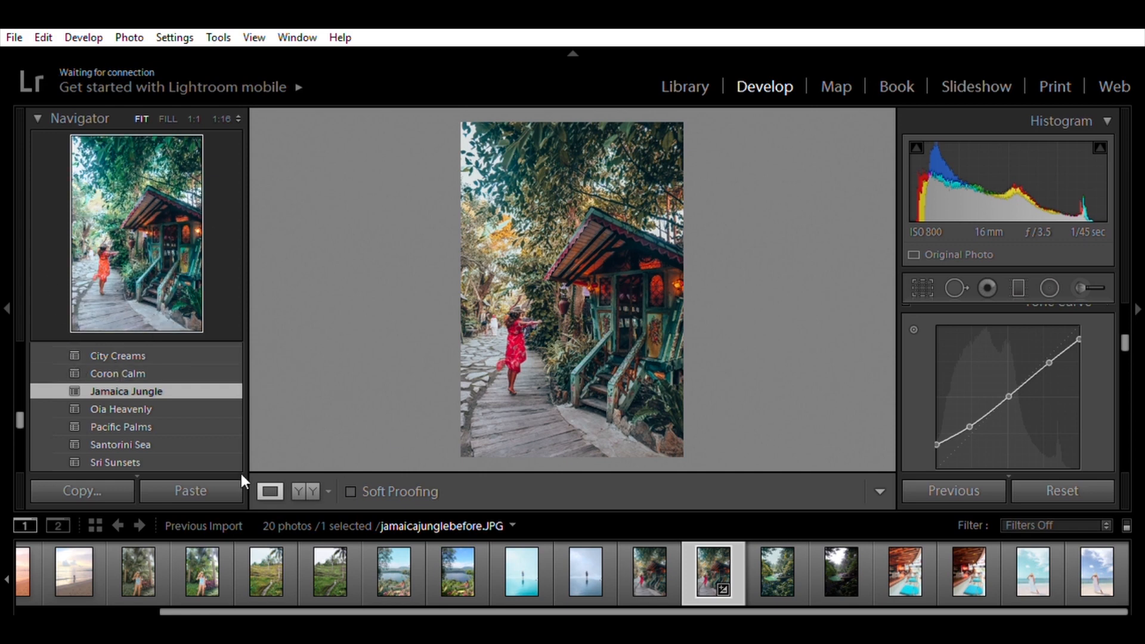
- Lower the jungle photo's Contrast to −19 and its Blacks to −40
scroll(1017, 363, "down", 2)
scroll(1017, 361, "up", 4)
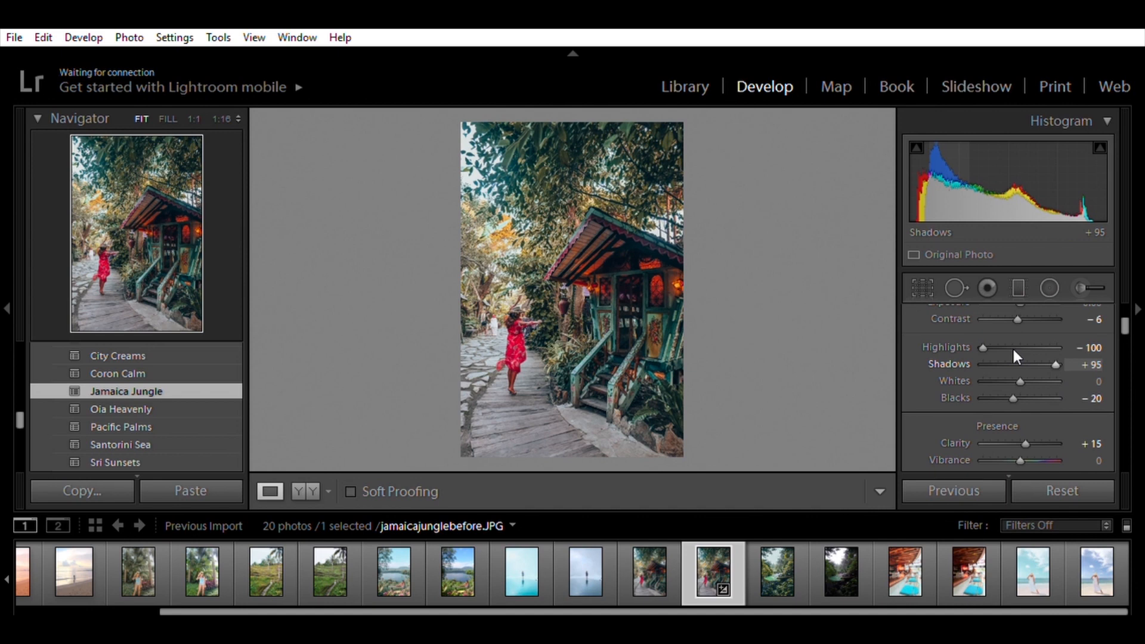
left_click_drag(1127, 317, 1130, 286)
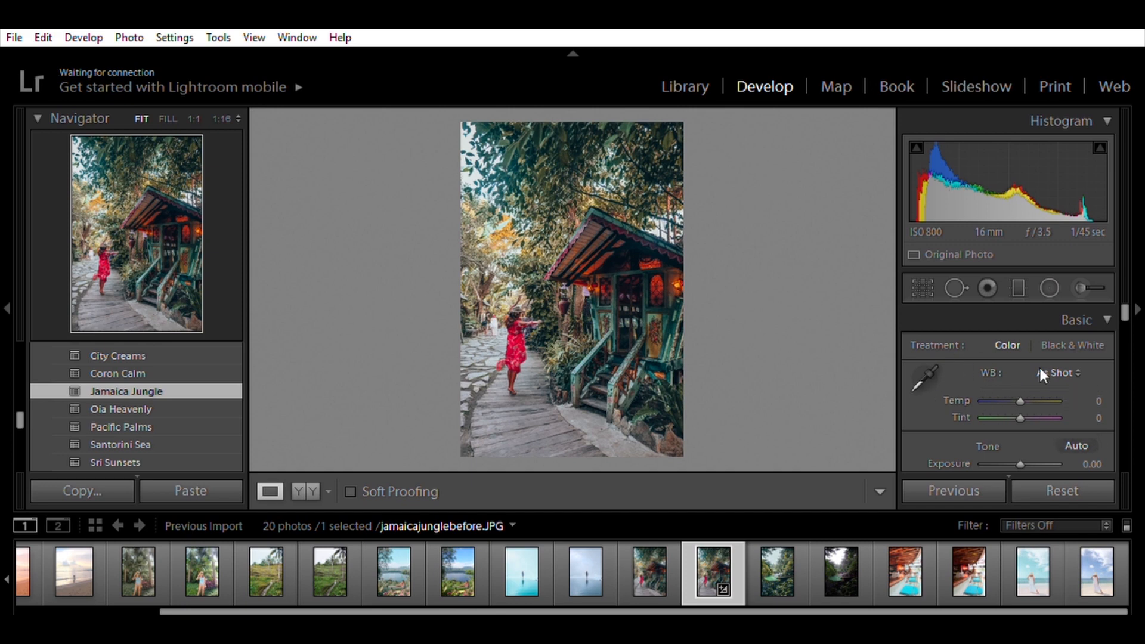
left_click_drag(1124, 311, 1125, 323)
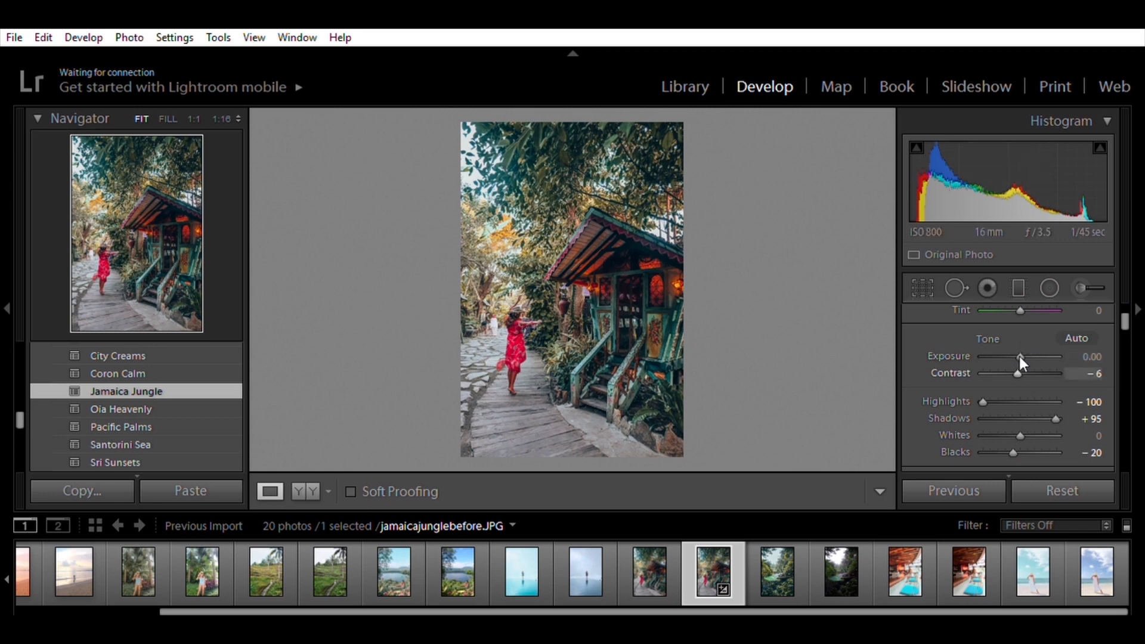
left_click_drag(1019, 356, 1013, 356)
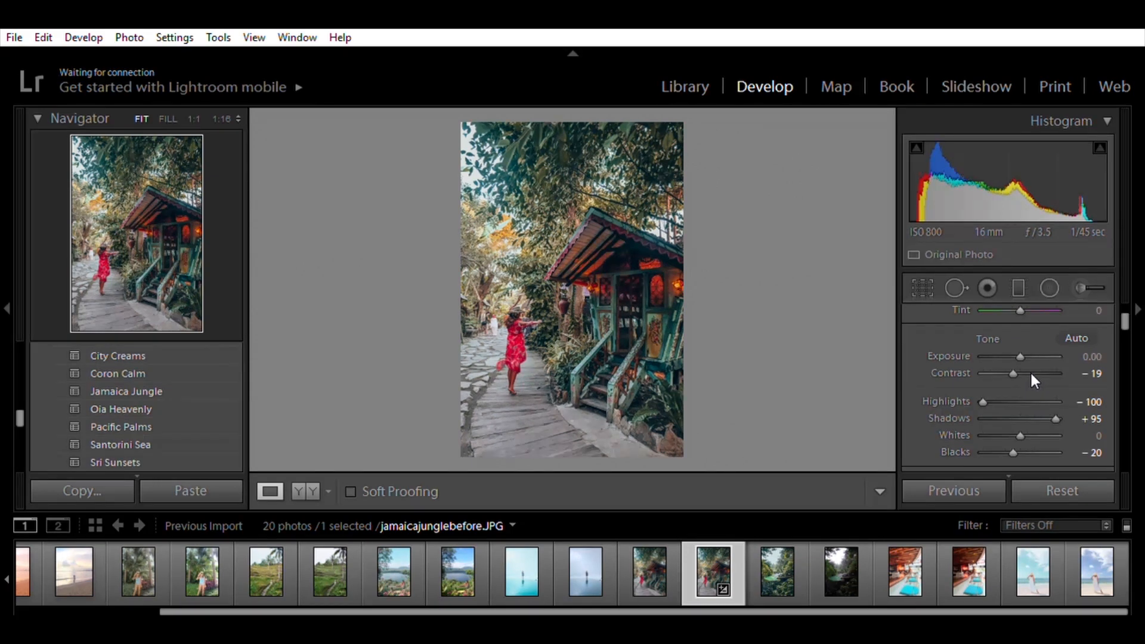
scroll(1030, 370, "down", 2)
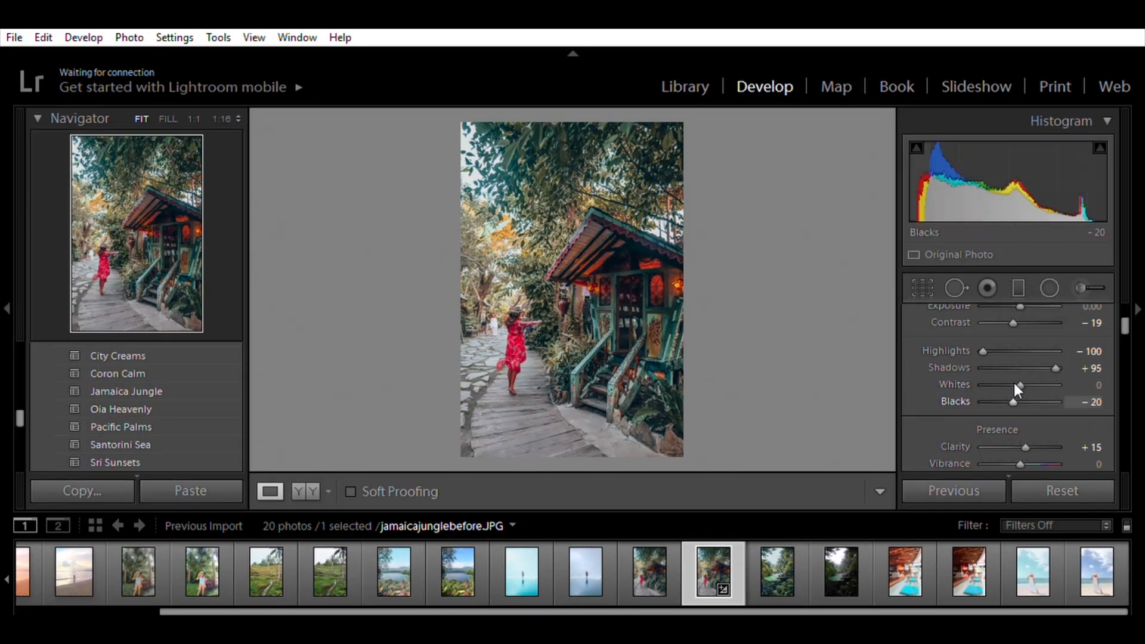
mouse_move(1014, 383)
left_mouse_down()
mouse_move(982, 378)
mouse_move(1036, 380)
mouse_move(1007, 387)
left_mouse_up()
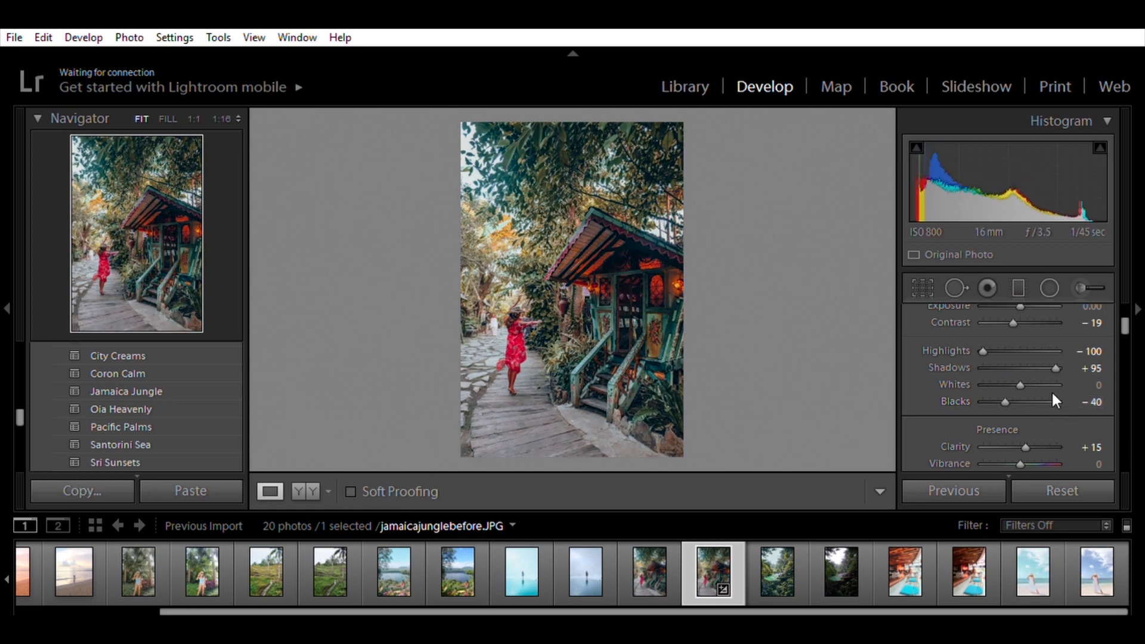
- Try adjusting and resetting the jungle photo's Clarity, and undo the reset
scroll(1053, 395, "down", 2)
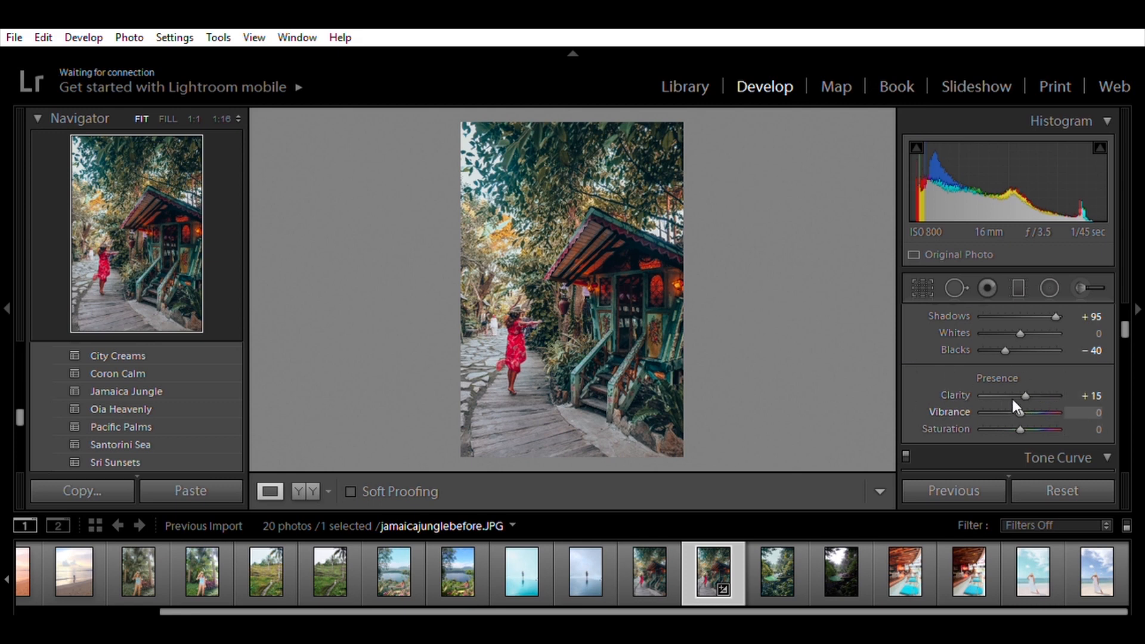
mouse_move(1018, 399)
left_mouse_down()
mouse_move(1048, 398)
mouse_move(1024, 393)
left_mouse_up()
double_click(1024, 393)
key("ctrl+z")
- Adjust the jungle photo's tone curve at its shadow points, black end point and highlight end point
scroll(1086, 363, "down", 1)
scroll(1090, 369, "down", 2)
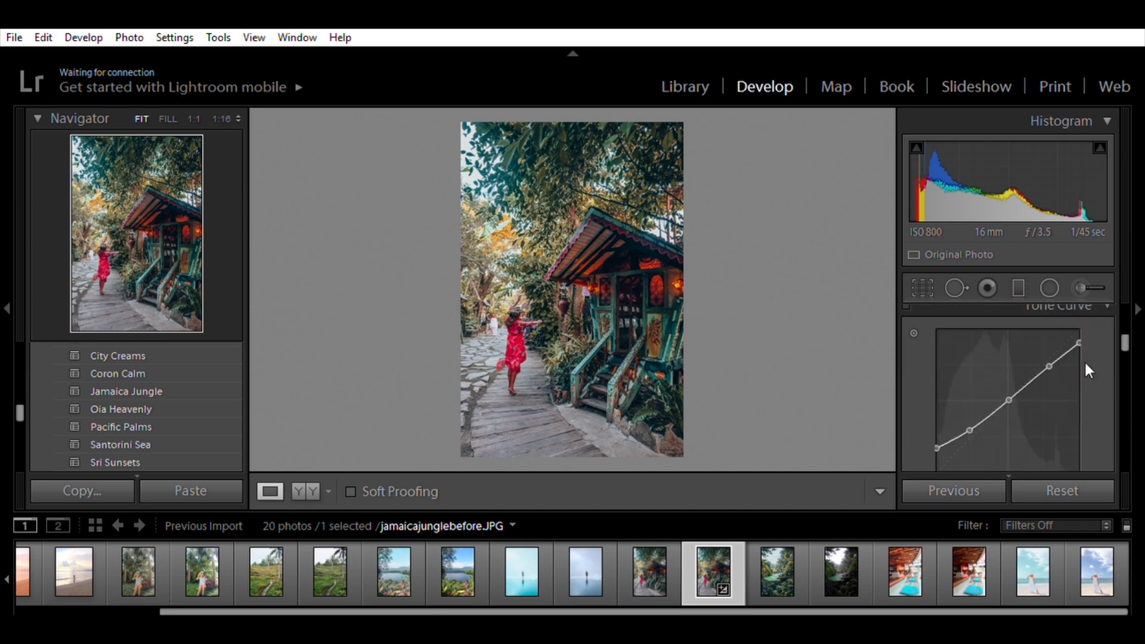
scroll(1088, 371, "up", 1)
scroll(1070, 317, "down", 1)
left_click_drag(970, 438, 970, 430)
left_click_drag(938, 470, 940, 449)
mouse_move(1083, 337)
left_mouse_down()
mouse_move(1079, 366)
mouse_move(1099, 344)
mouse_move(1080, 342)
mouse_move(1095, 332)
mouse_move(1079, 338)
mouse_move(1087, 323)
mouse_move(1080, 357)
mouse_move(1079, 345)
left_mouse_up()
left_click_drag(945, 439, 939, 444)
- Examine the jungle photo's HSL saturation, sharpening, noise reduction and lens correction settings
scroll(1032, 393, "down", 1)
scroll(1032, 394, "down", 2)
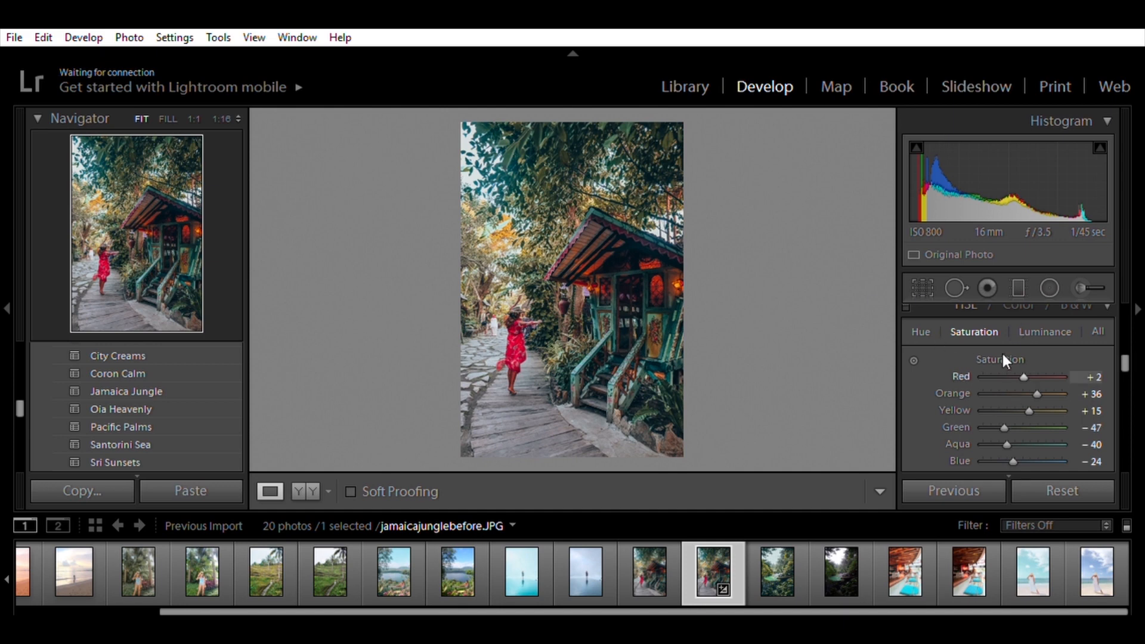
scroll(1059, 374, "down", 5)
scroll(1072, 377, "down", 3)
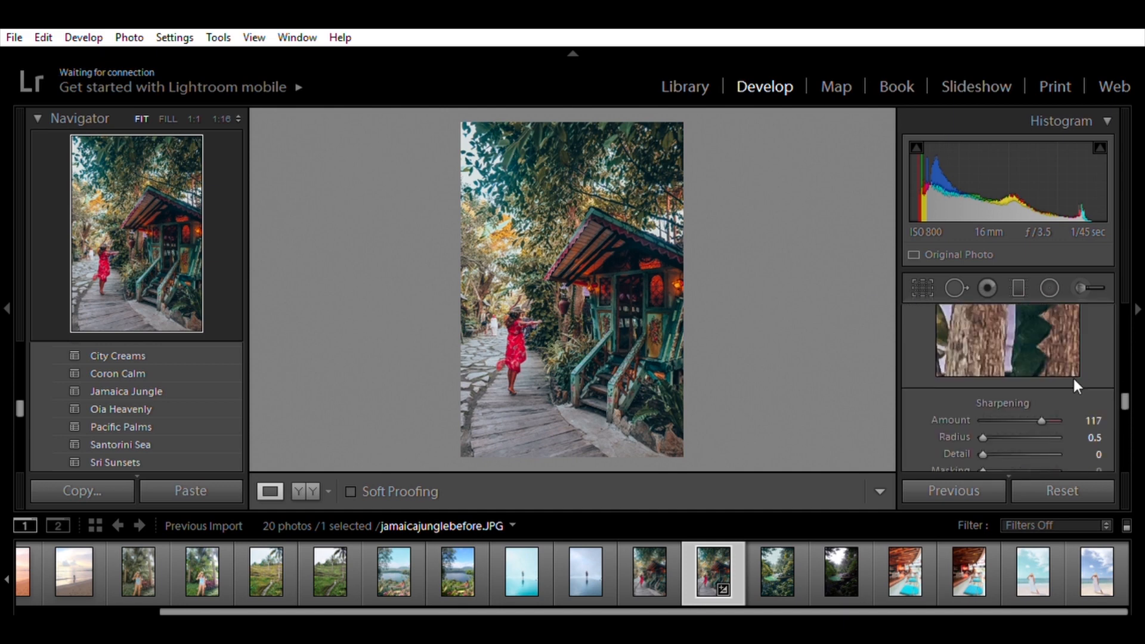
scroll(1059, 376, "down", 2)
scroll(1055, 378, "up", 2)
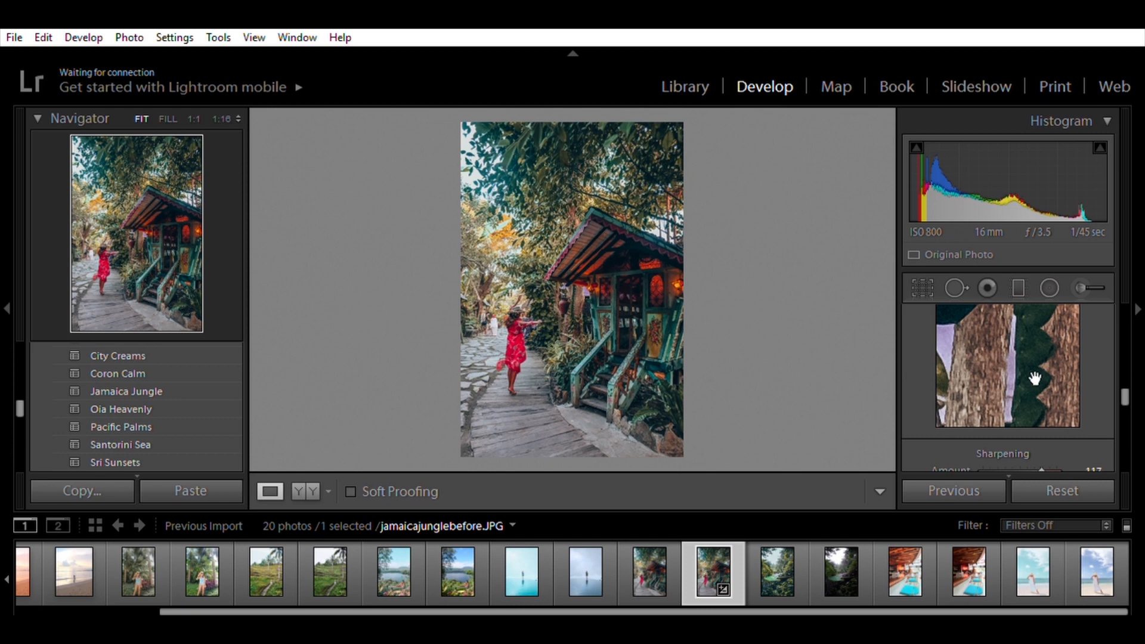
scroll(1093, 353, "down", 5)
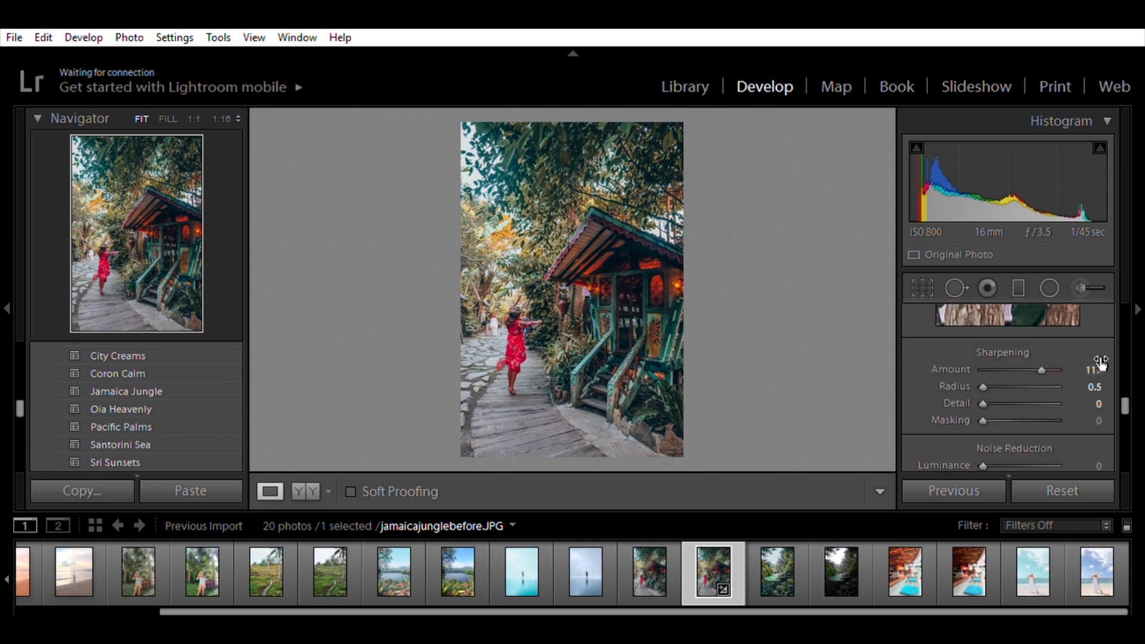
scroll(1044, 370, "down", 5)
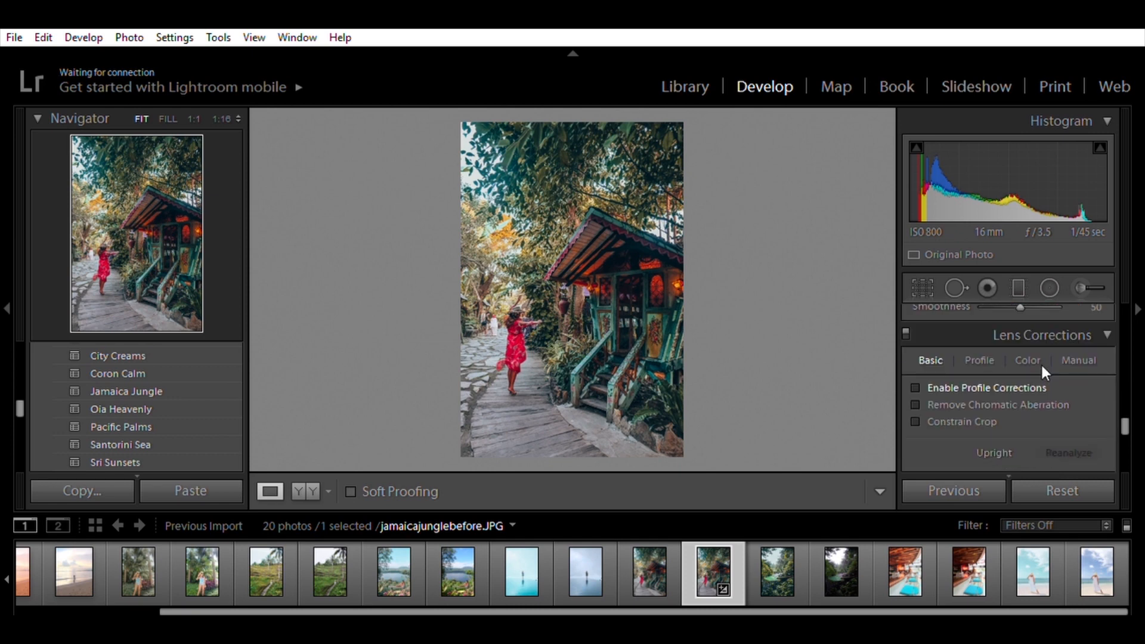
scroll(1043, 369, "up", 2)
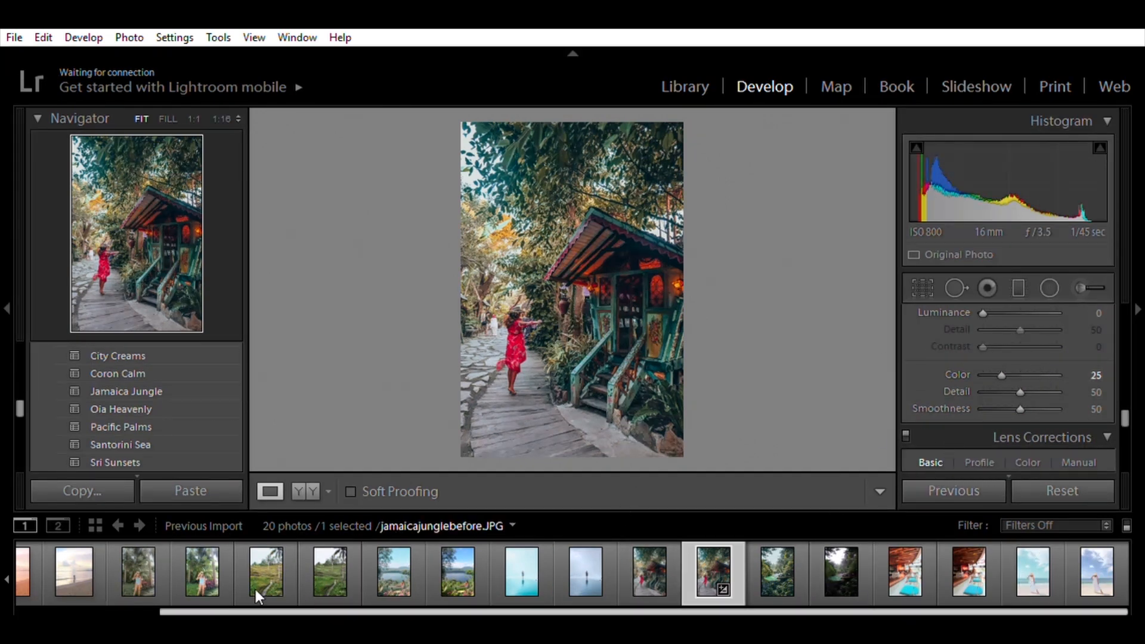
- Open pacificpalmsbefore.jpg, compare the tia presets on it and apply Pacific Palms
left_click(331, 565)
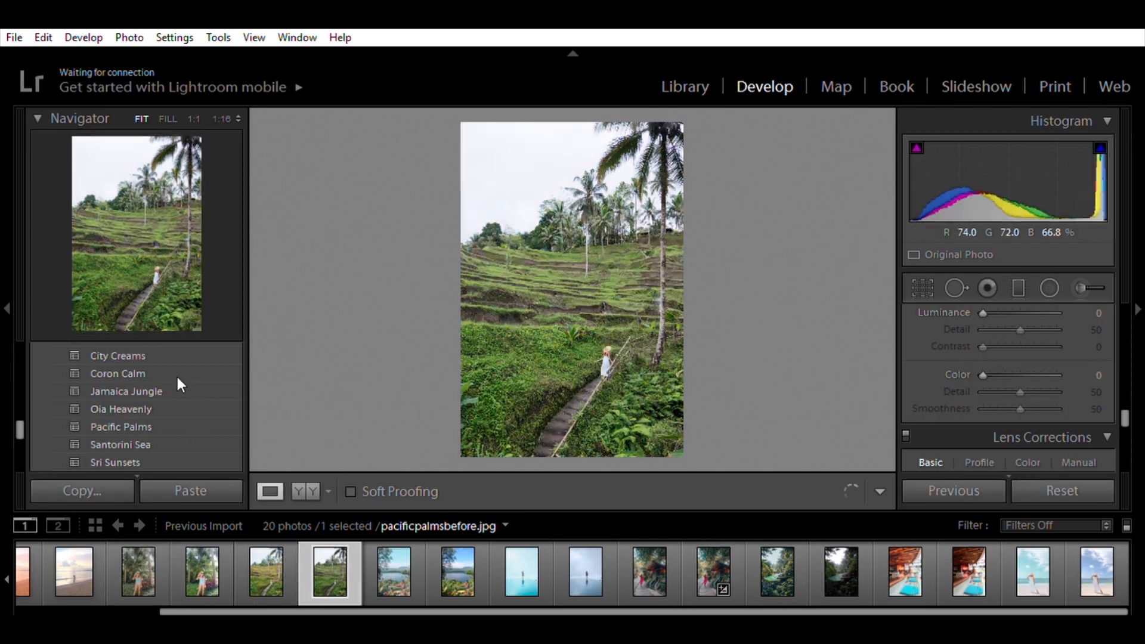
scroll(180, 417, "down", 1)
scroll(179, 397, "up", 1)
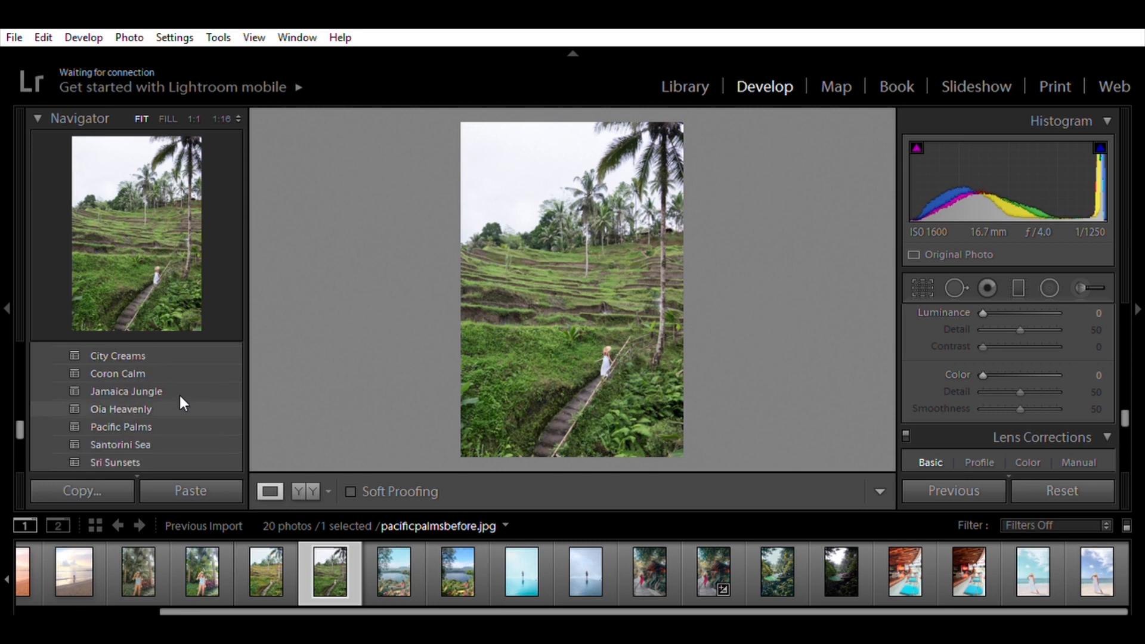
scroll(214, 350, "up", 2)
scroll(206, 353, "down", 1)
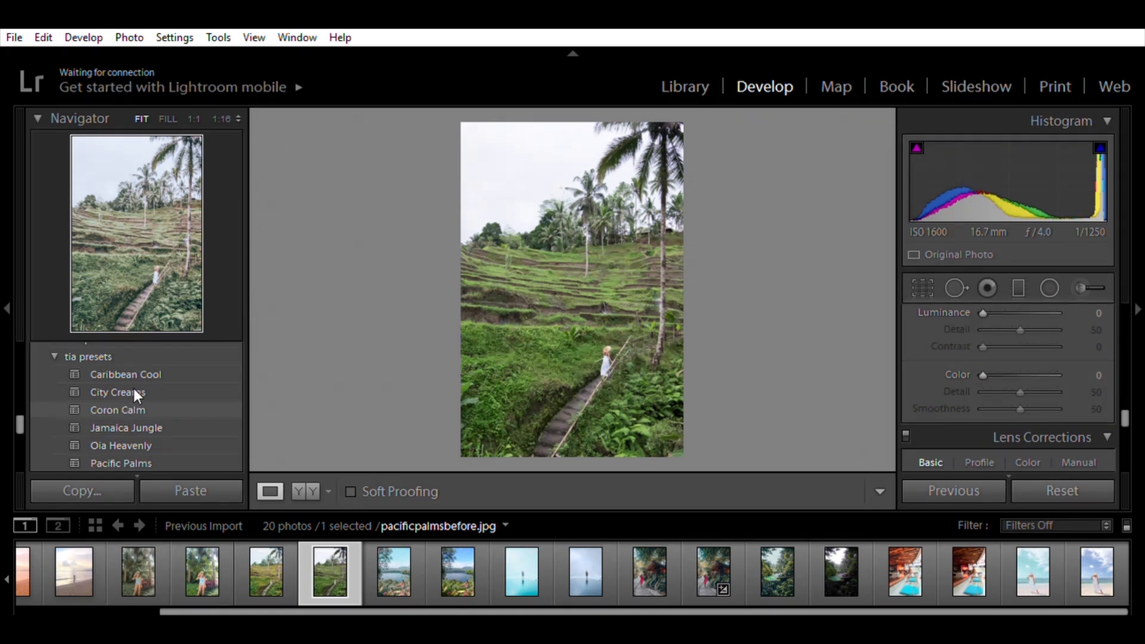
scroll(134, 388, "down", 2)
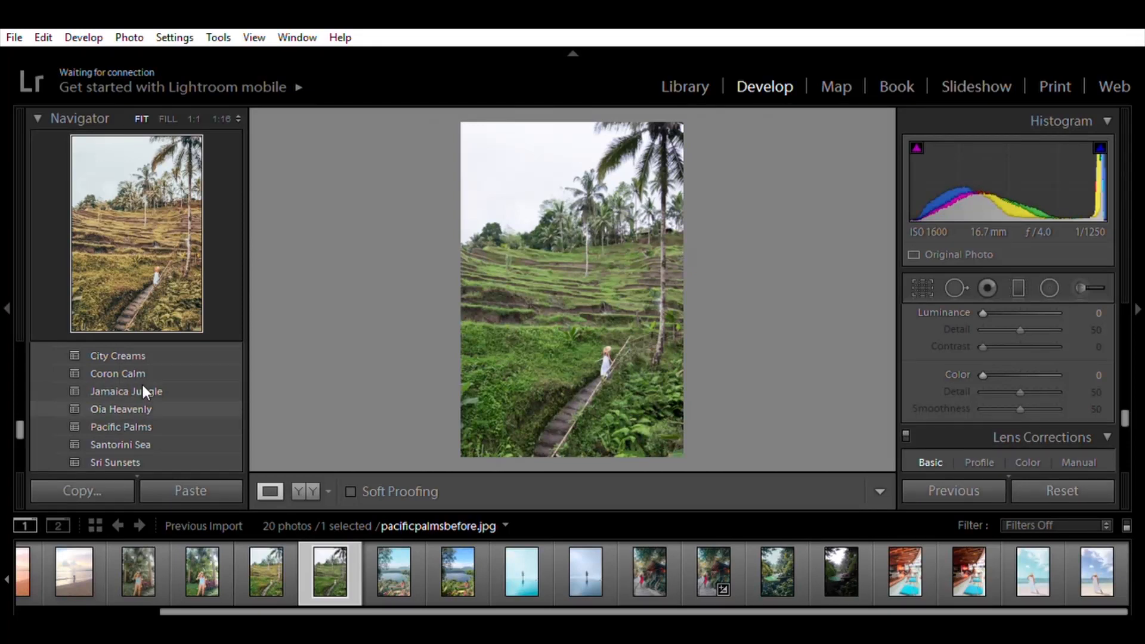
scroll(148, 412, "down", 4)
scroll(148, 412, "up", 2)
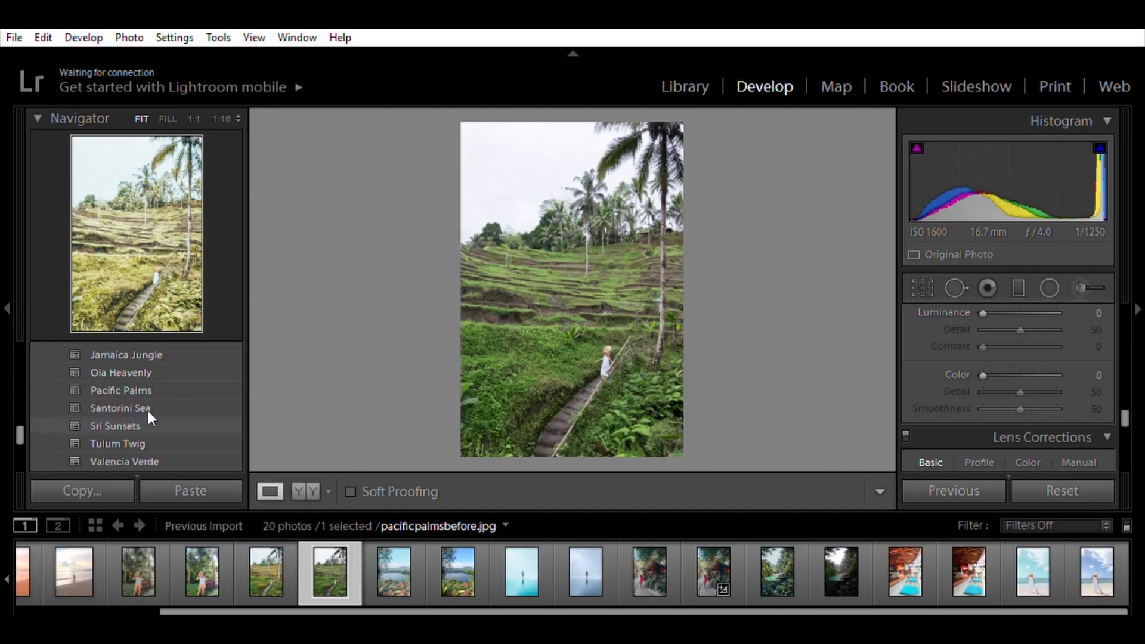
left_click(151, 375)
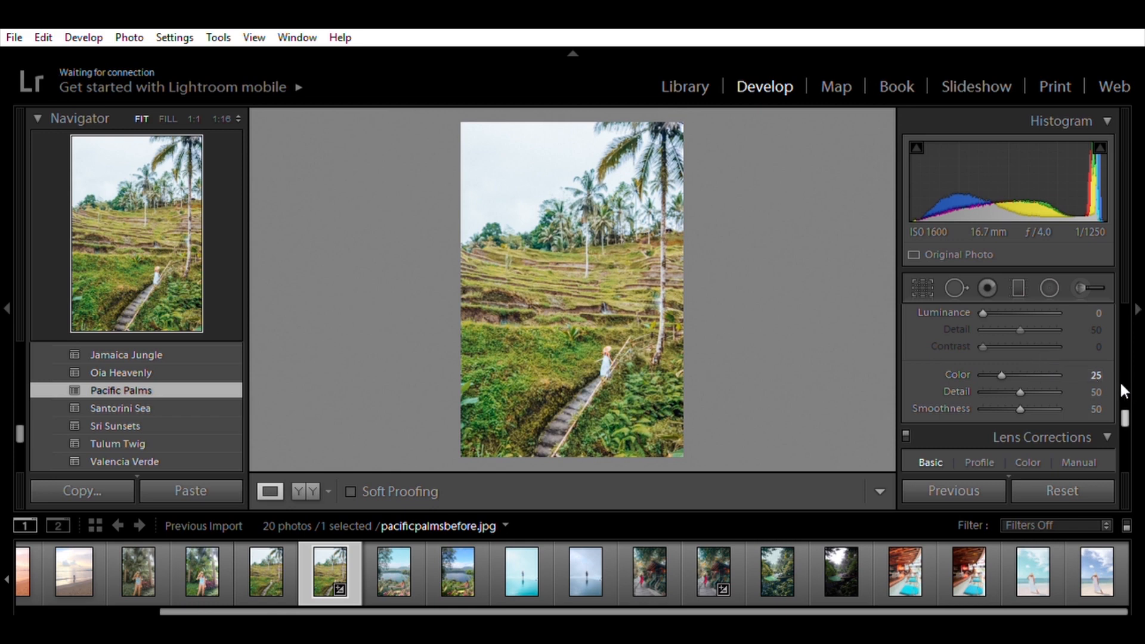
- In the per-color adjustments, set the palm photo's Green saturation to −11 and Green luminance to −58
left_click_drag(1123, 399, 1108, 336)
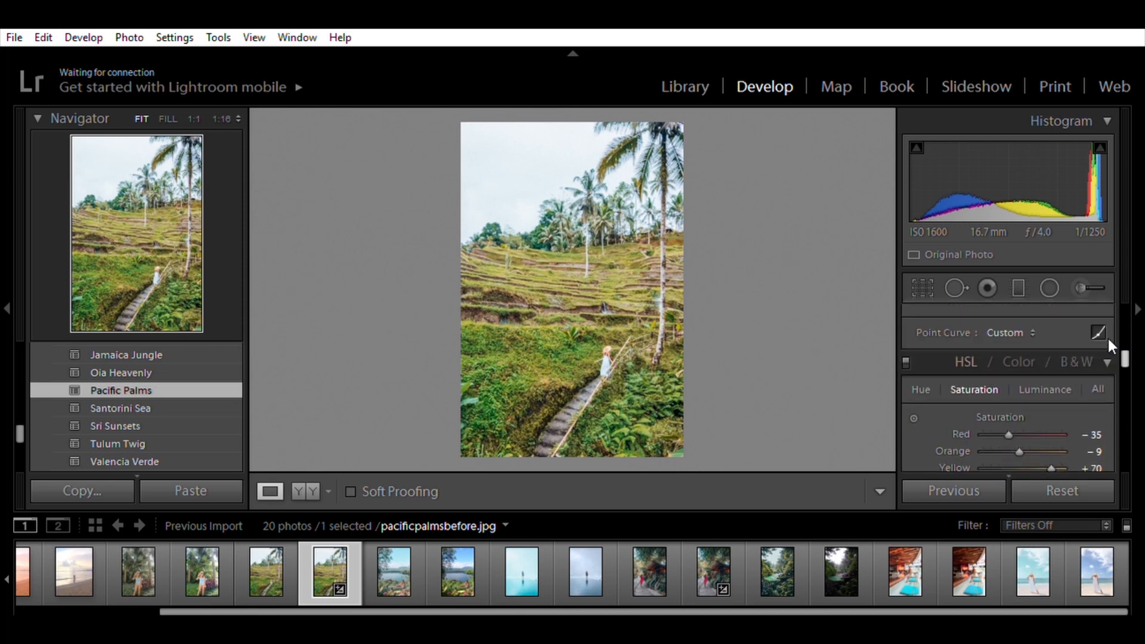
left_click(1019, 361)
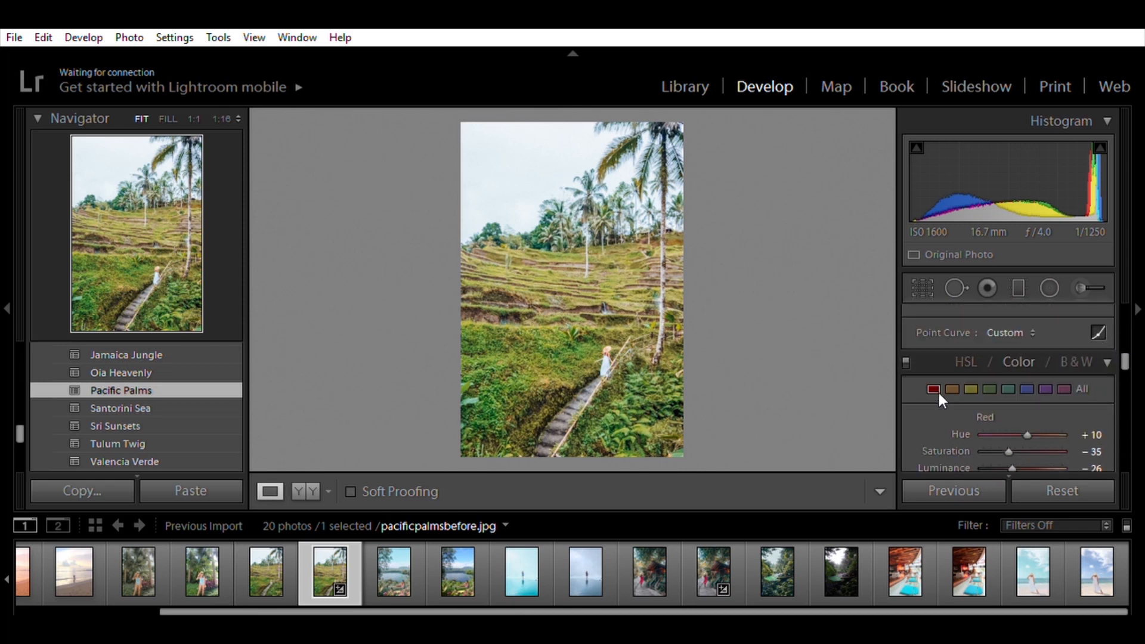
scroll(940, 389, "down", 1)
left_click(989, 338)
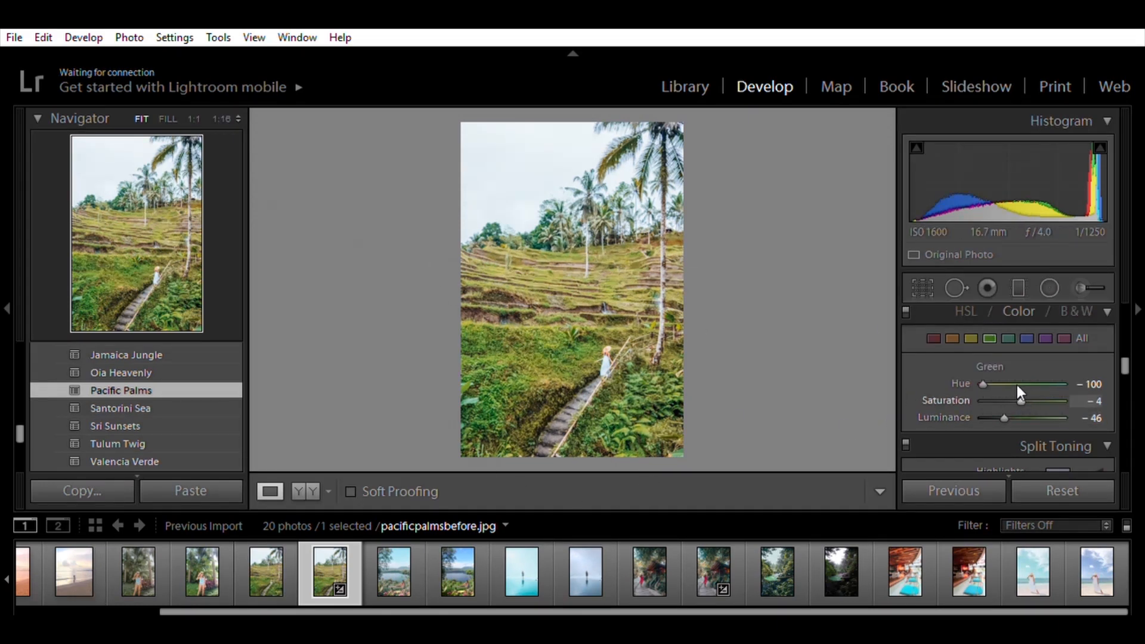
mouse_move(1018, 387)
left_mouse_down()
mouse_move(990, 384)
mouse_move(1042, 382)
mouse_move(1035, 393)
mouse_move(1017, 385)
left_mouse_up()
left_click_drag(1018, 384, 1016, 381)
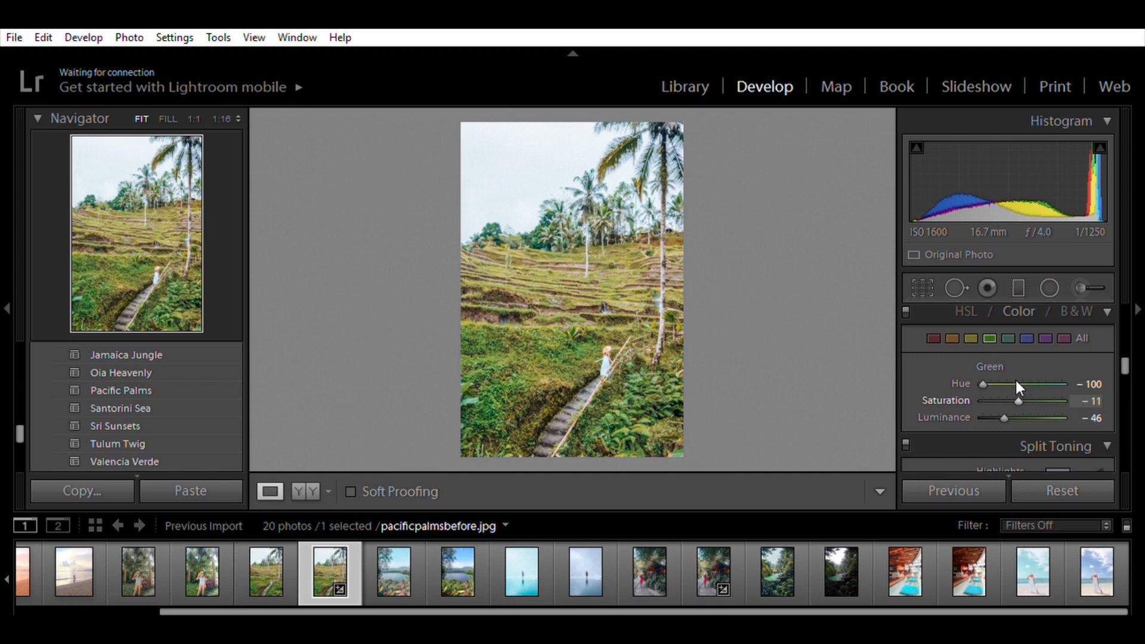
mouse_move(1001, 397)
left_mouse_down()
mouse_move(1044, 402)
mouse_move(982, 394)
mouse_move(1006, 398)
mouse_move(1000, 410)
left_mouse_up()
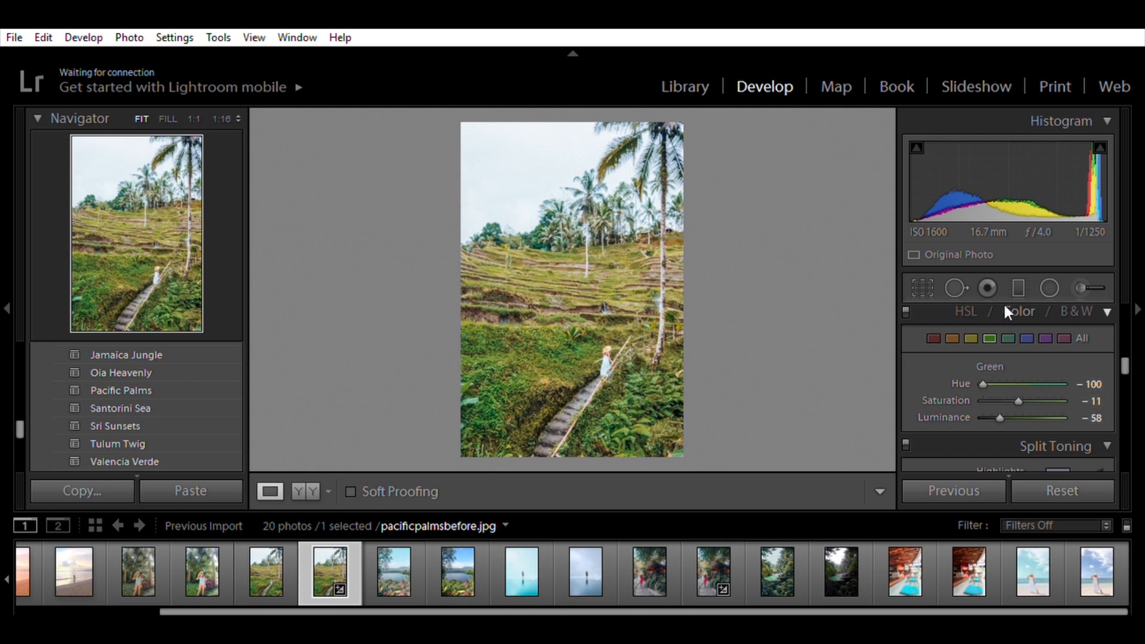
- Set the palm photo's Aqua hue to −33, saturation to +29 and luminance to −36
left_click(1008, 338)
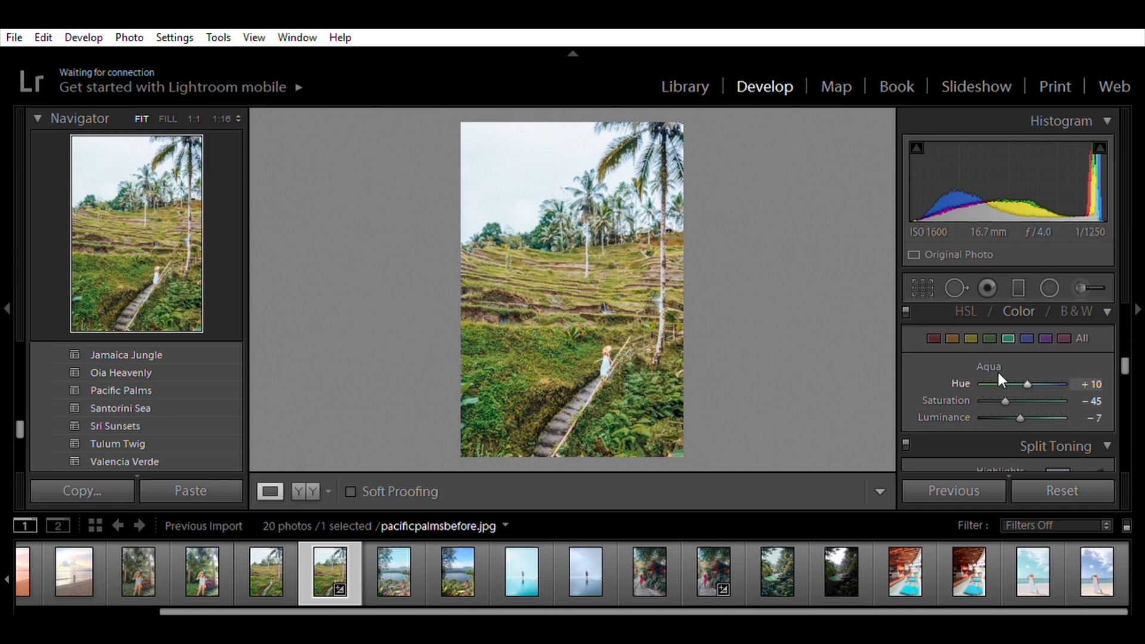
left_click_drag(1018, 397, 1006, 366)
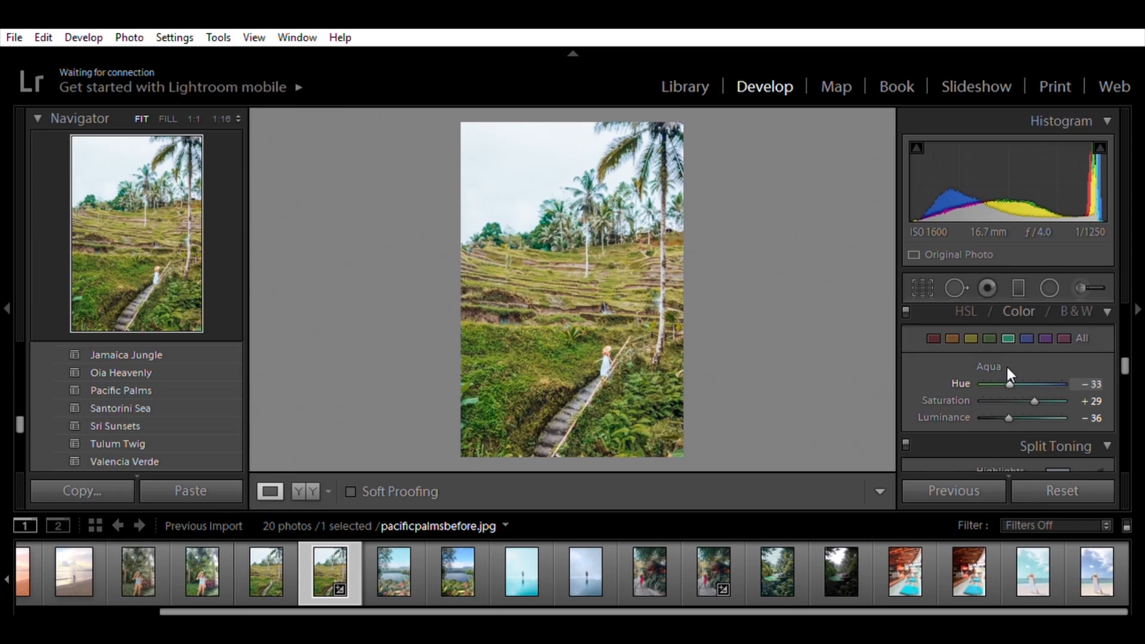
- Set the palm photo's Blue hue to −44, saturation to −51 and luminance to −64
left_click(1027, 338)
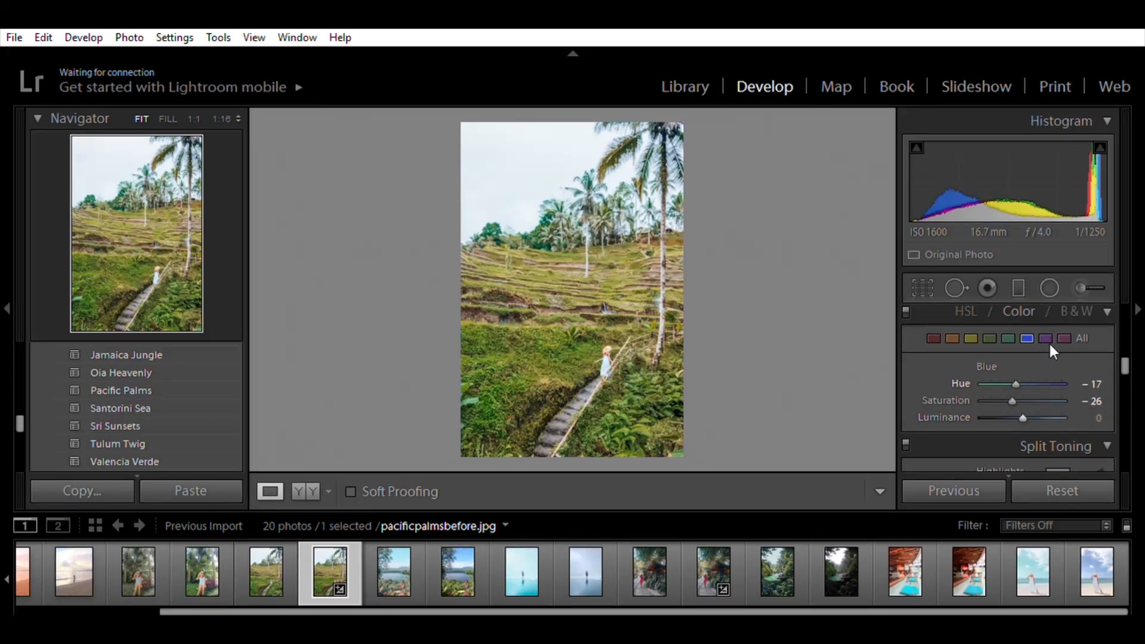
left_click(1023, 316)
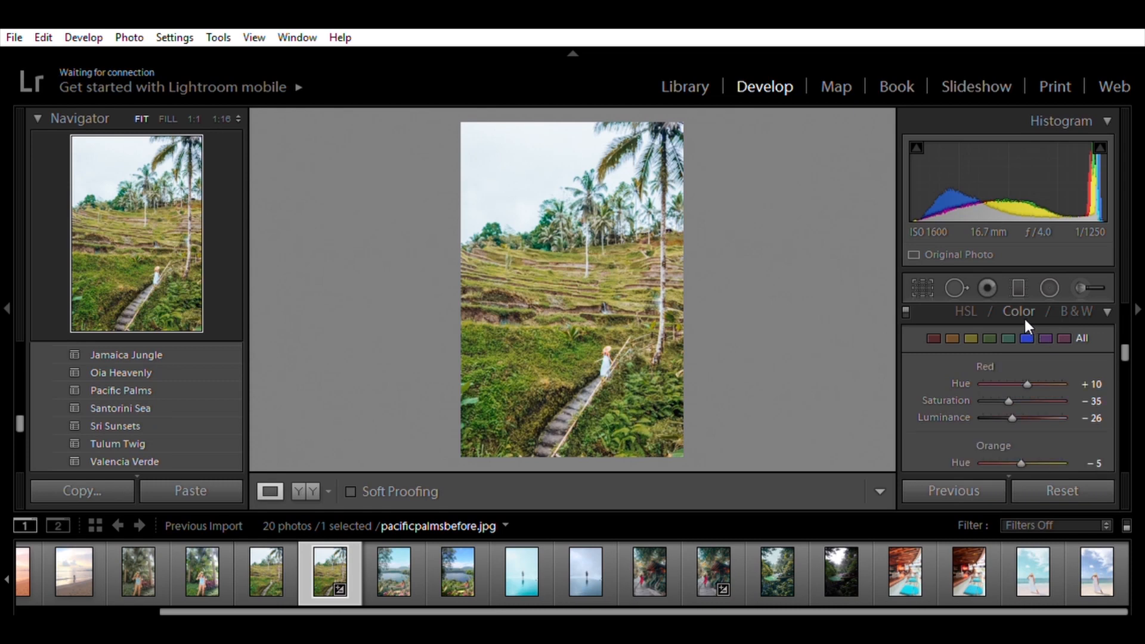
left_click(1023, 316)
left_click_drag(1012, 399, 997, 399)
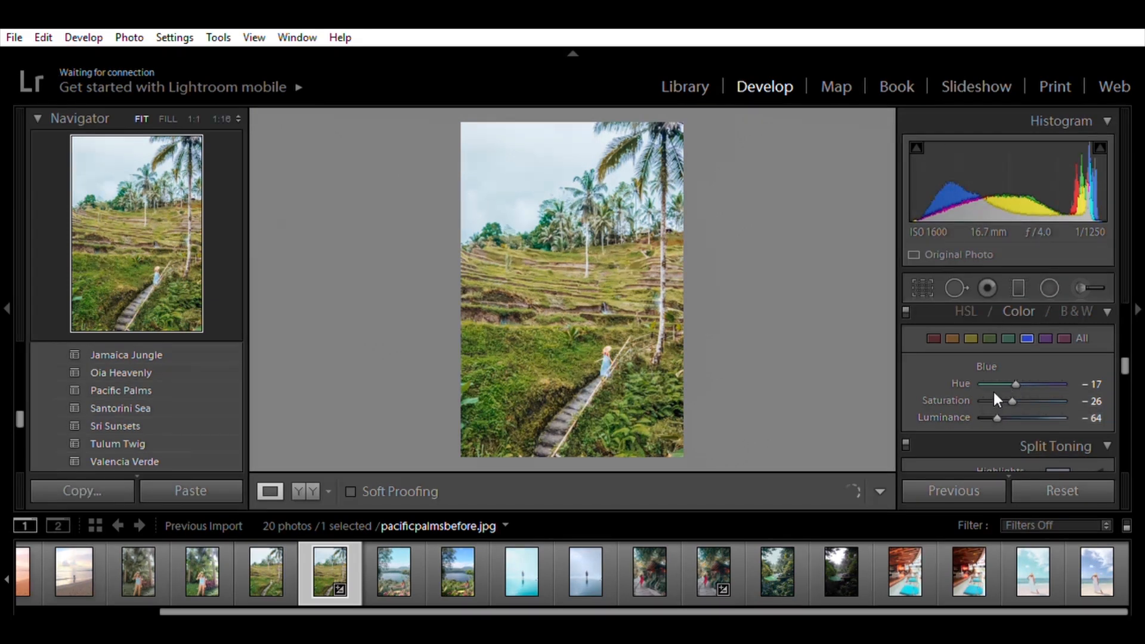
left_click(1003, 400)
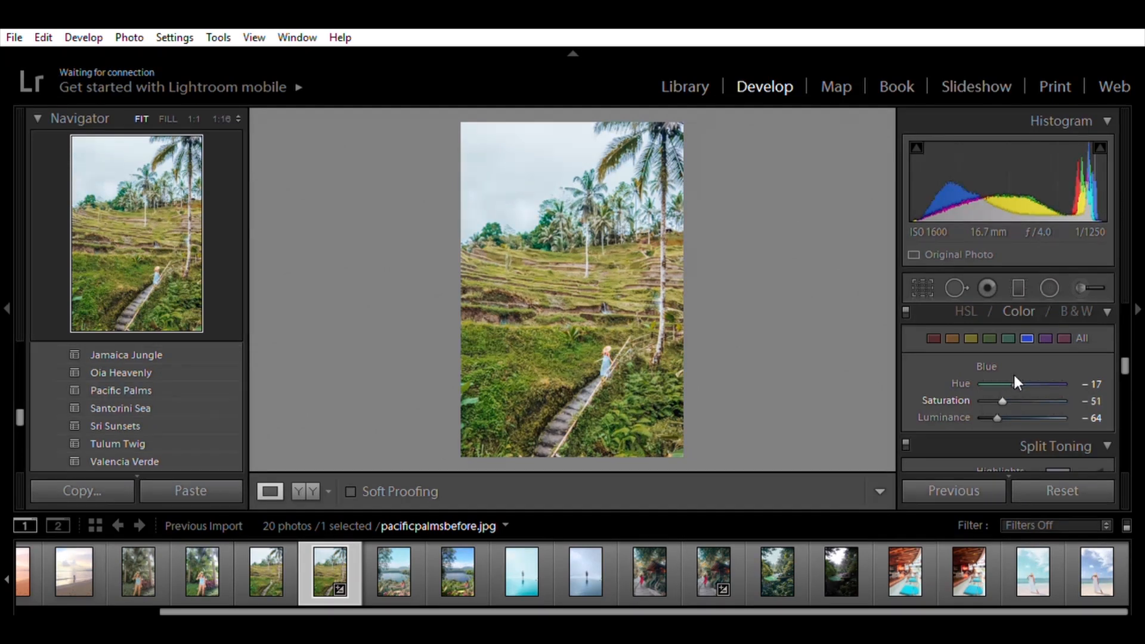
left_click_drag(1015, 368, 1004, 368)
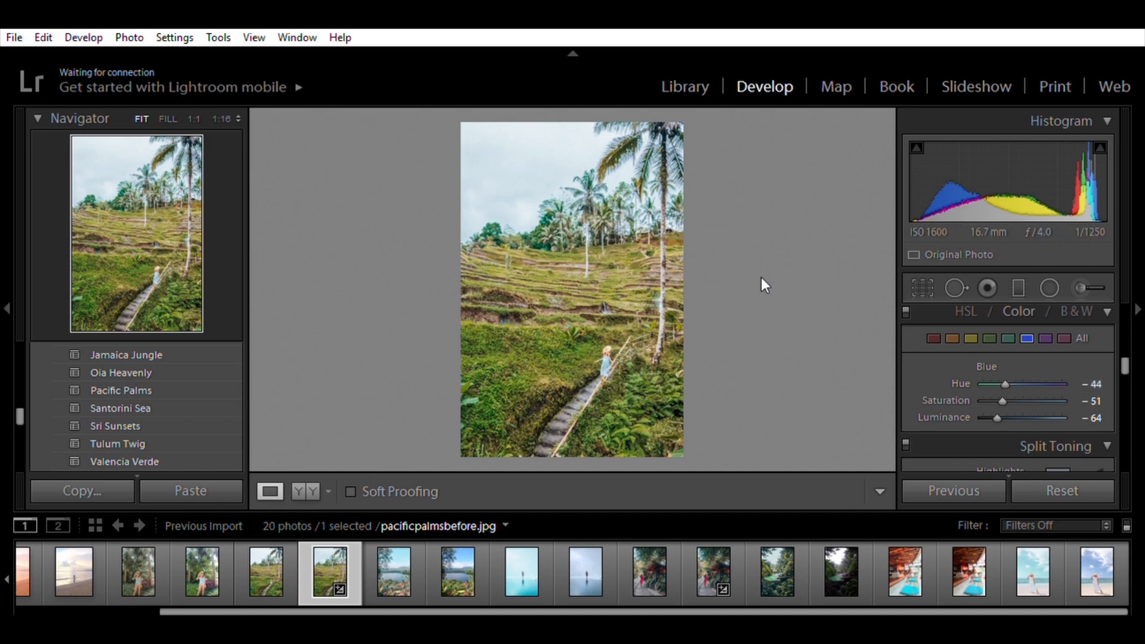
- Open srisunsetbefore.jpg and apply the Sri Sunsets preset to it
scroll(968, 370, "down", 1)
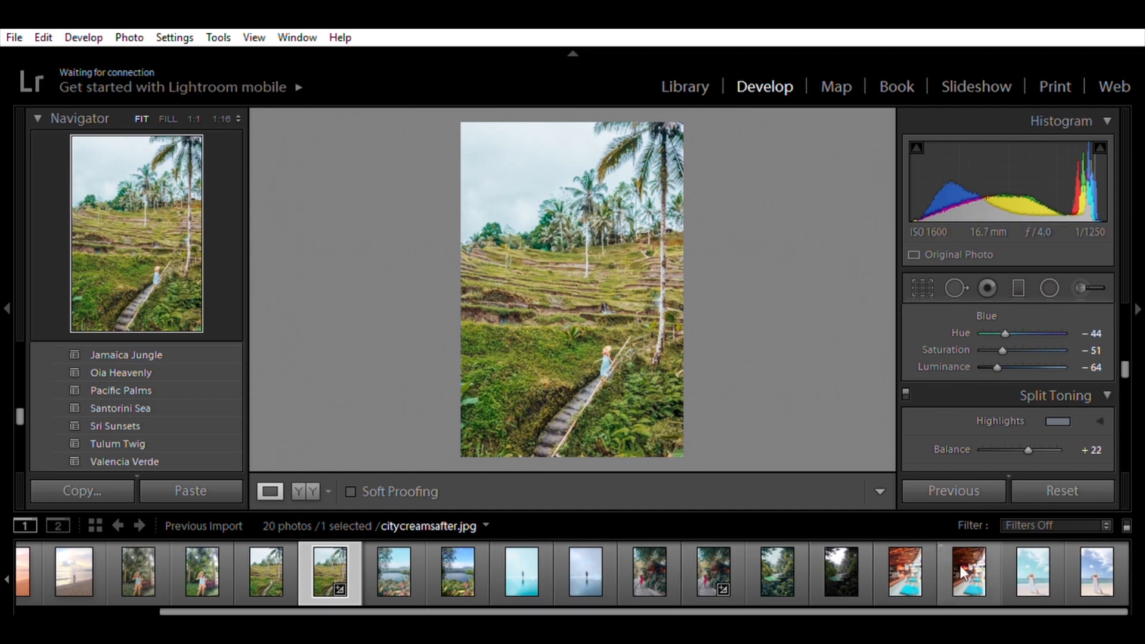
left_click(7, 563)
left_click(7, 564)
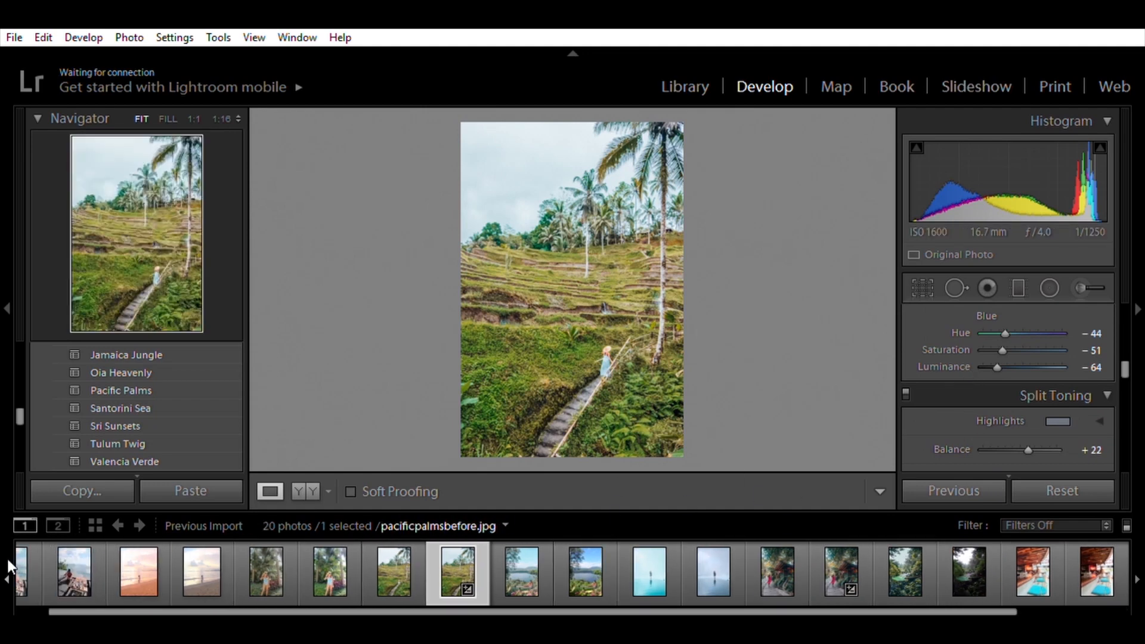
left_click(205, 569)
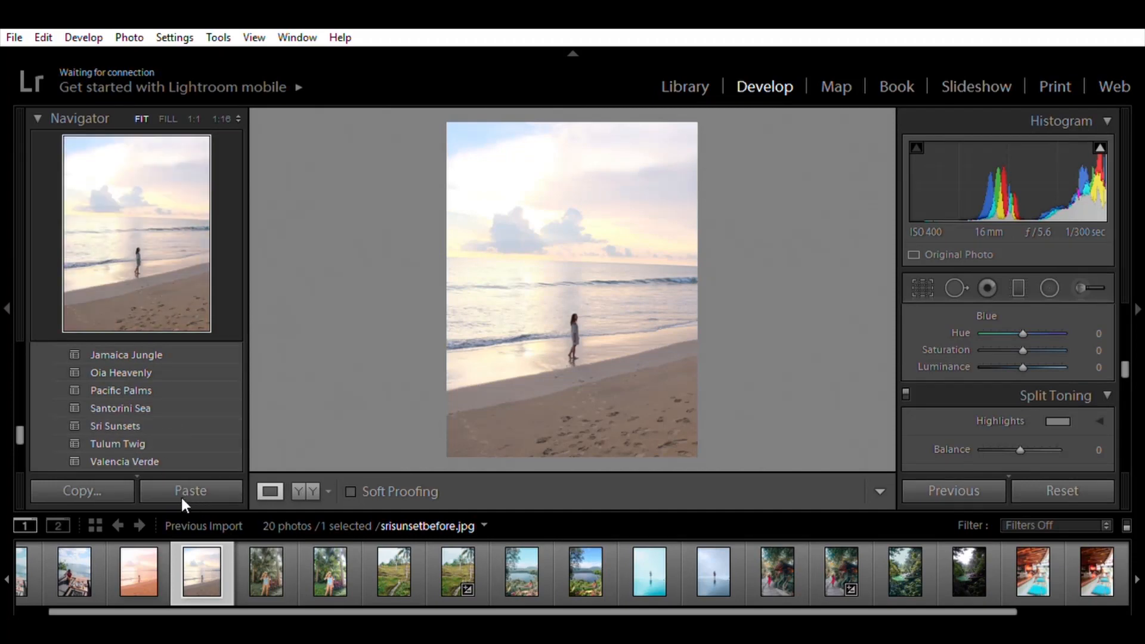
left_click(137, 410)
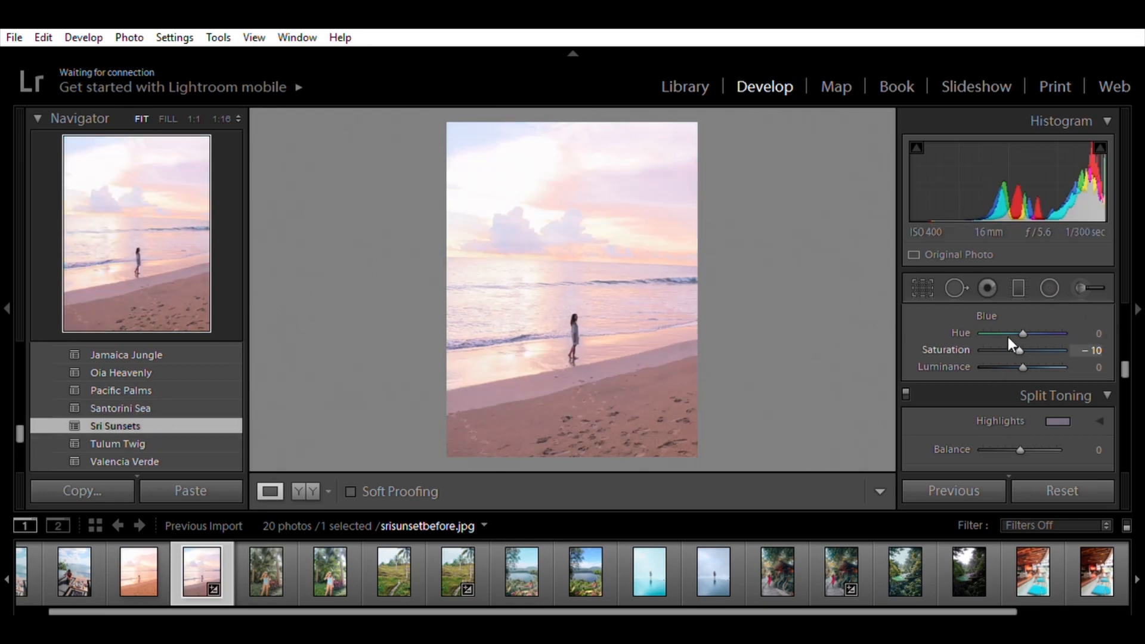
- Set the Adjustment Brush size to 45 and paint a mask over the sand in the beach photo
scroll(1015, 339, "down", 1)
scroll(1015, 339, "up", 2)
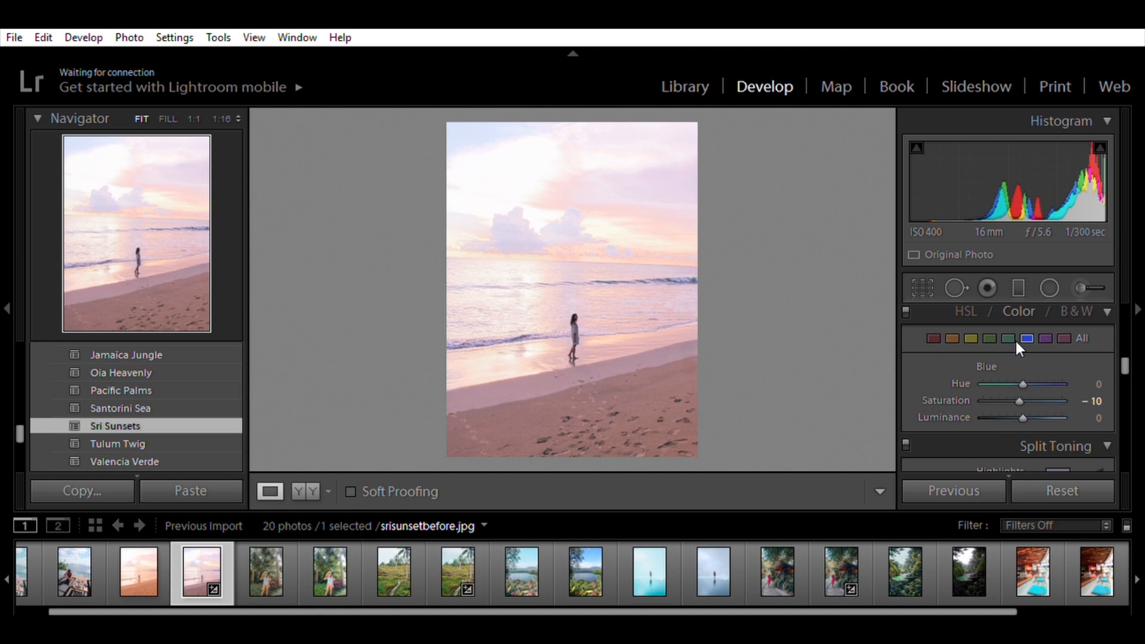
left_click(1082, 277)
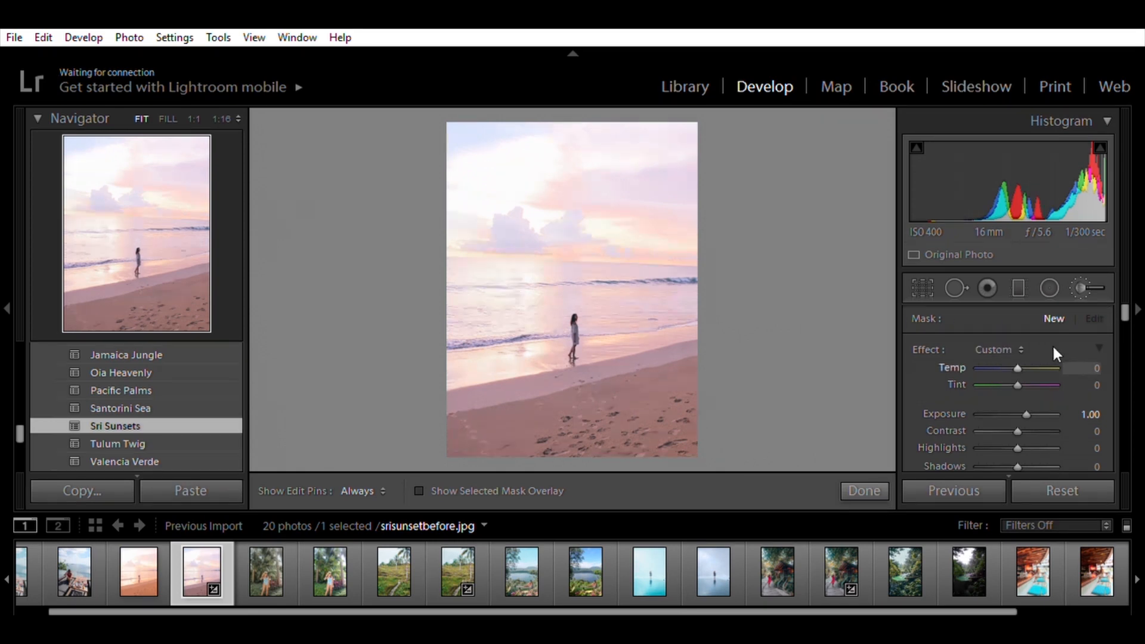
left_click_drag(1121, 298, 1120, 319)
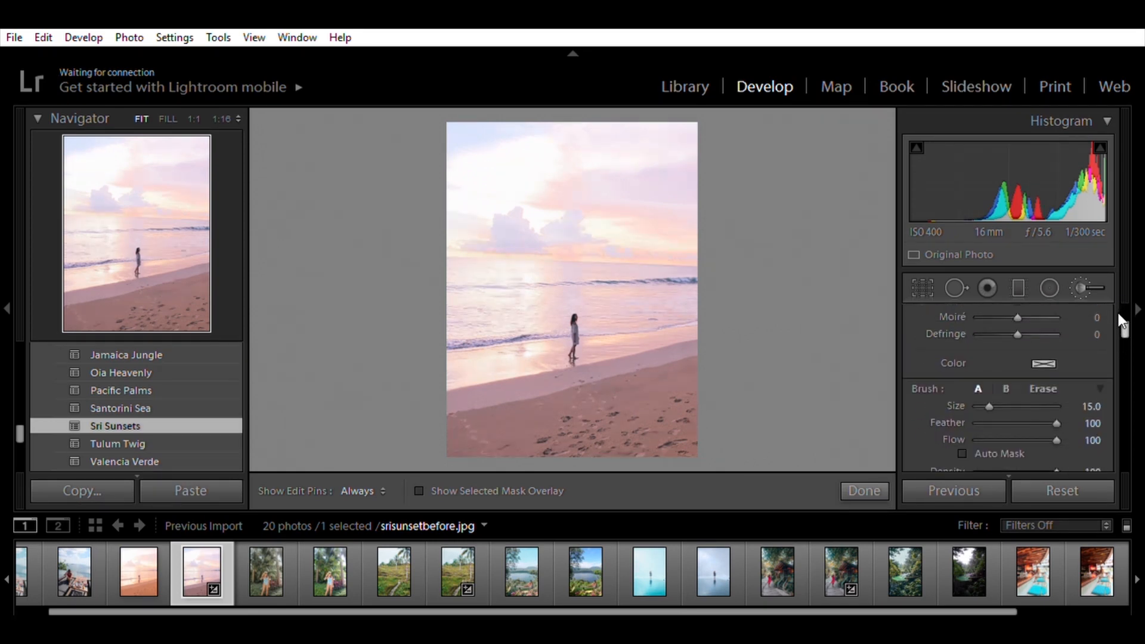
left_click_drag(992, 406, 1007, 406)
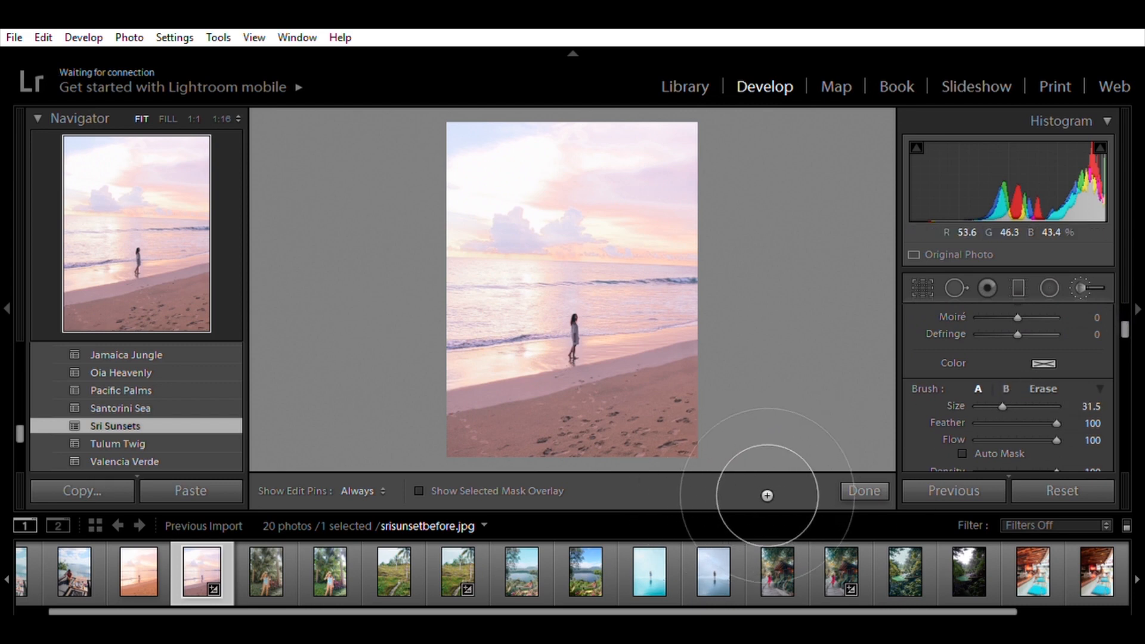
left_click_drag(1007, 391, 1012, 391)
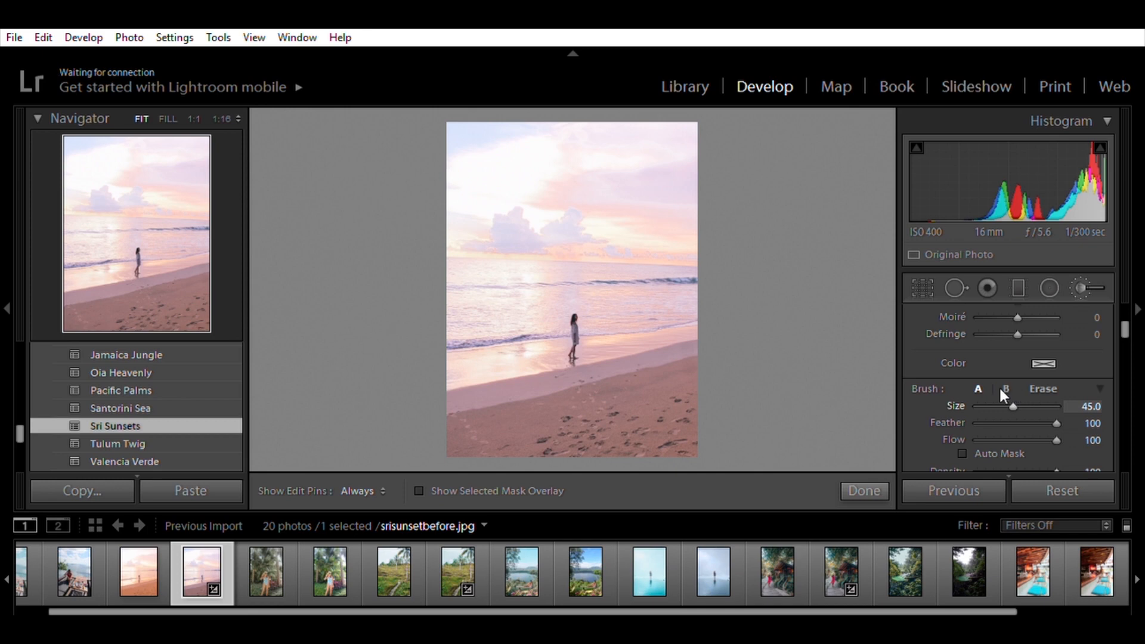
left_click(684, 410)
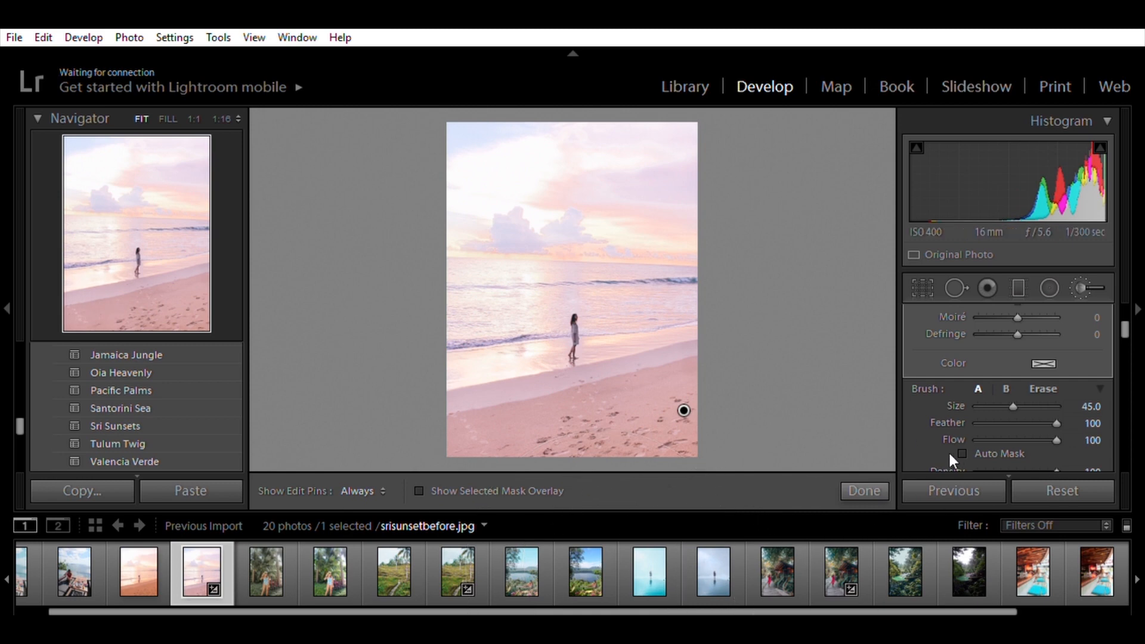
- Set the sand mask's Temp to 56, Exposure to 1.79 and Contrast to −26, and finish the brush adjustment
scroll(1050, 377, "down", 1)
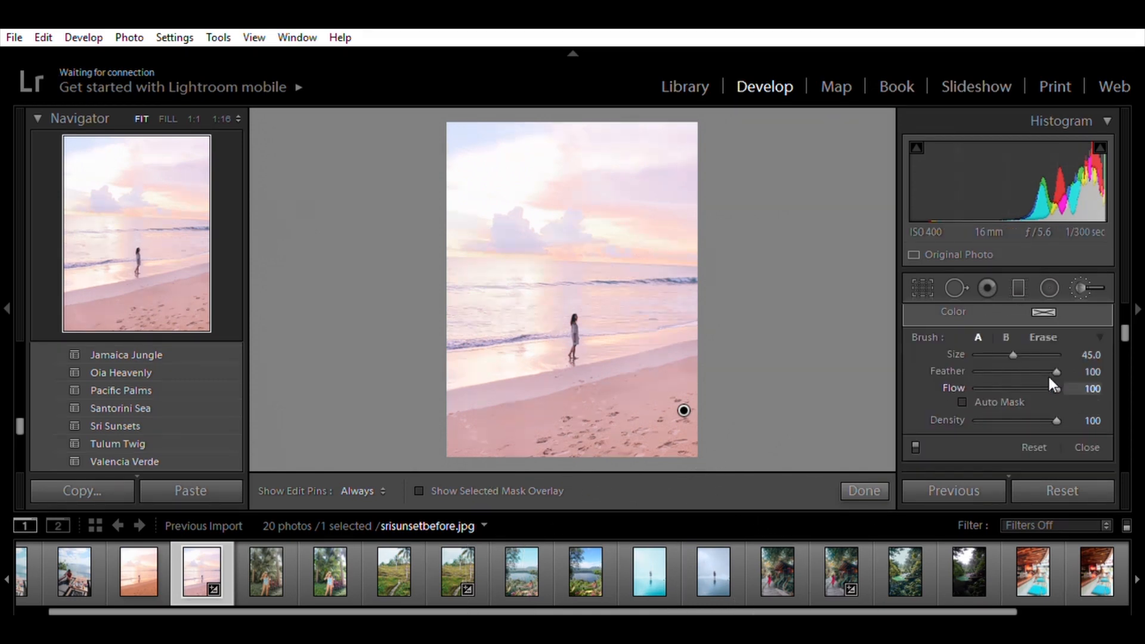
scroll(1125, 313, "up", 5)
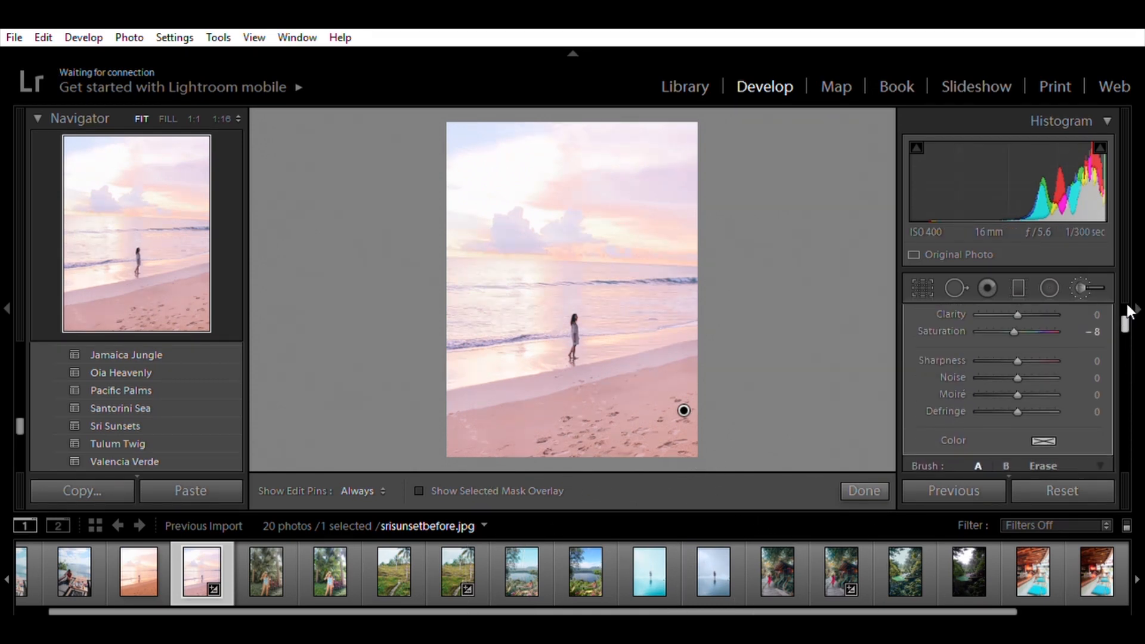
scroll(1126, 293, "up", 1)
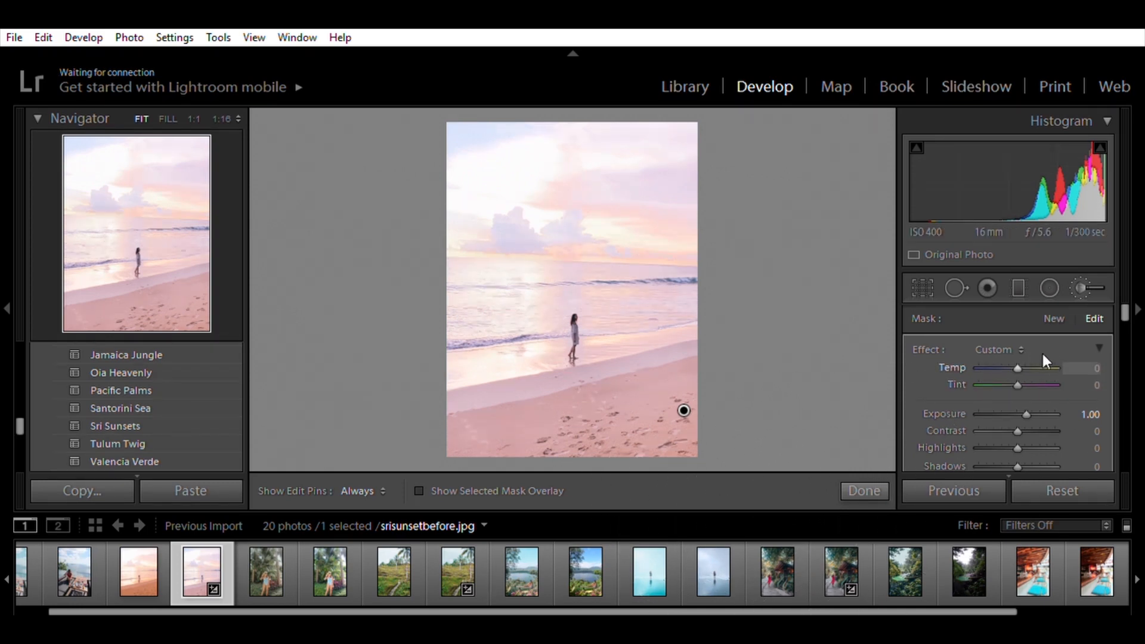
type("56")
key("Return")
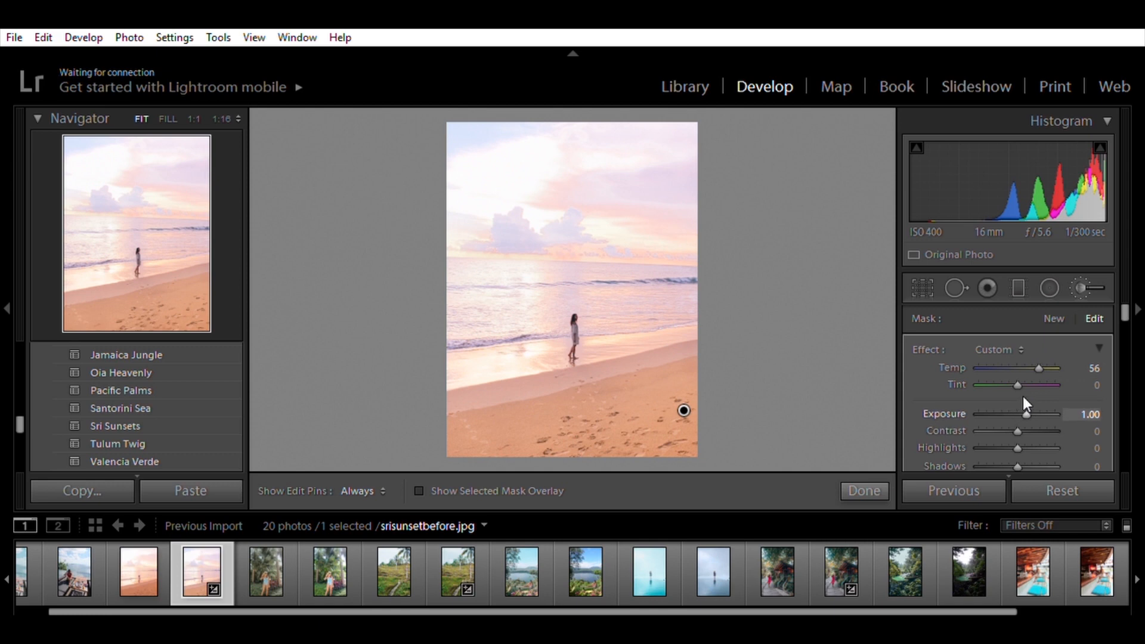
mouse_move(1027, 413)
left_mouse_down()
mouse_move(1037, 399)
mouse_move(1006, 412)
left_mouse_up()
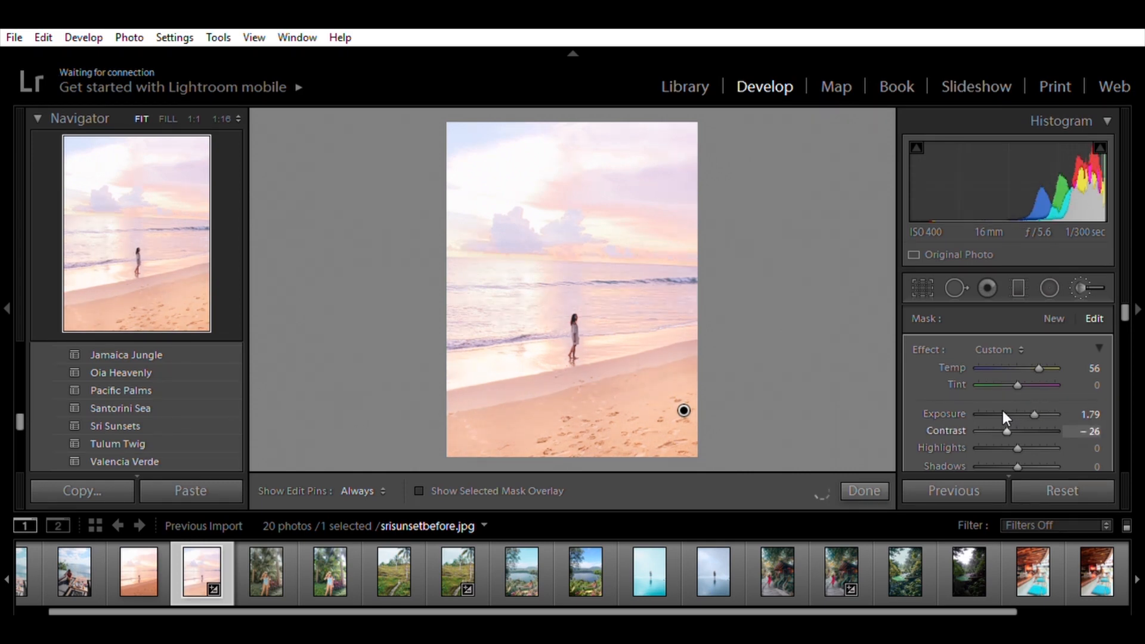
scroll(1002, 367, "down", 2)
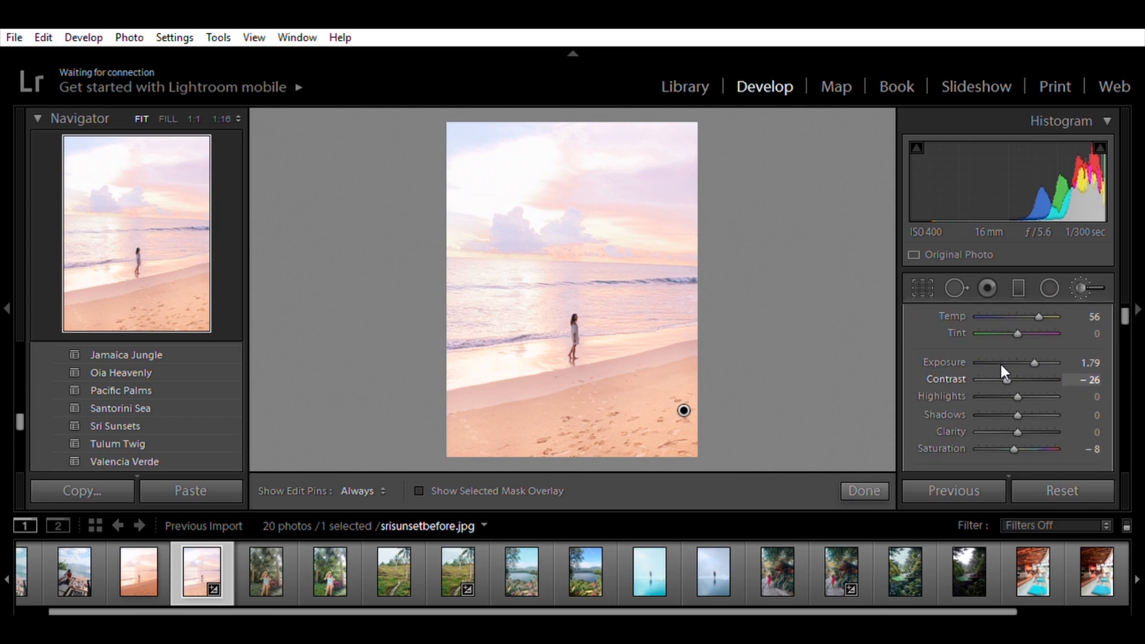
scroll(1001, 365, "up", 2)
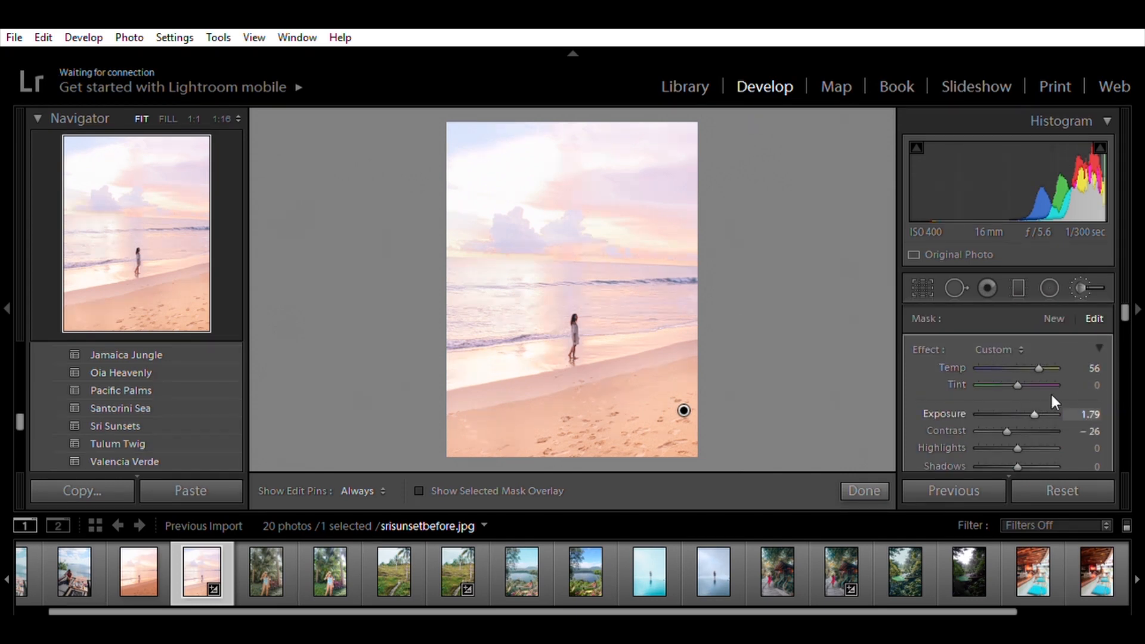
scroll(1050, 382, "down", 12)
scroll(1081, 363, "down", 4)
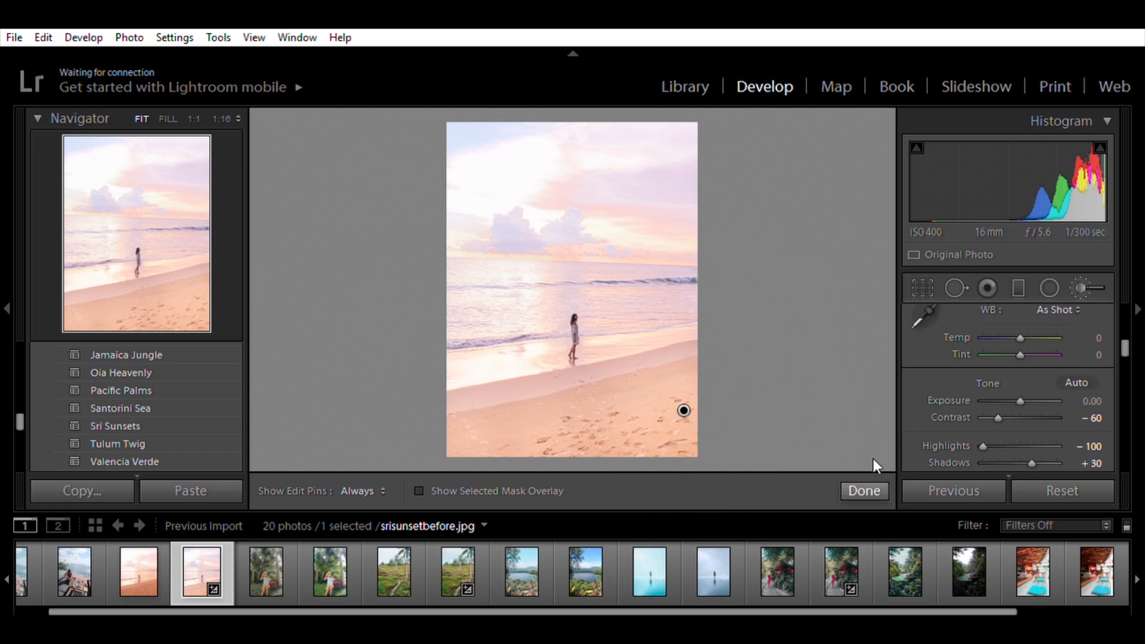
left_click(861, 484)
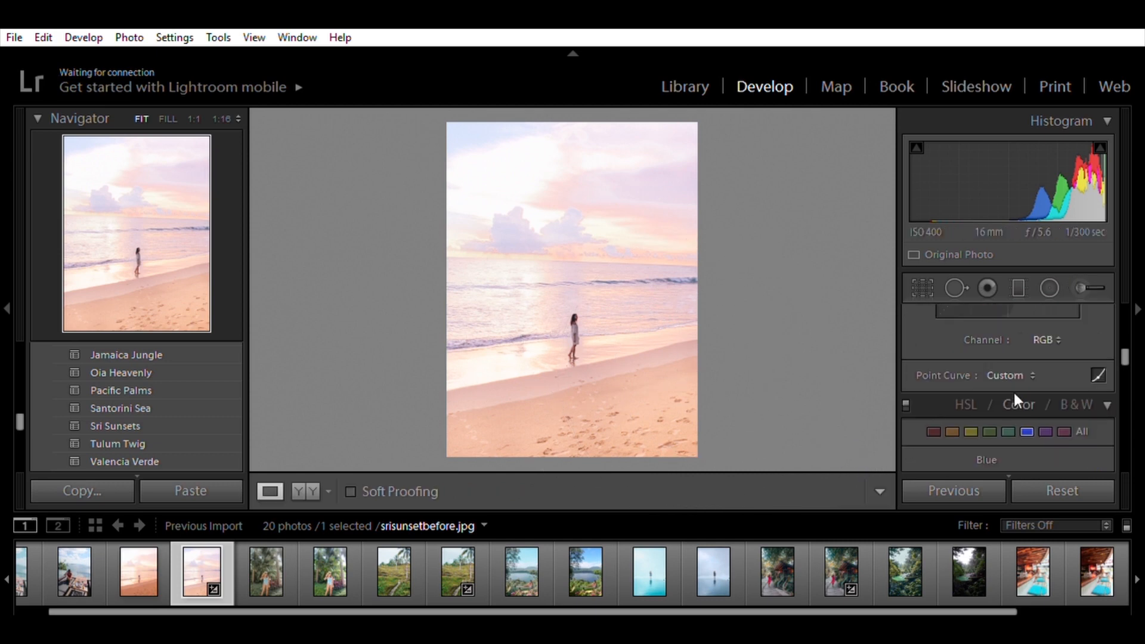
- In the per-color adjustments, set the beach photo's Magenta hue to +44, saturation to +51 and luminance to −80
scroll(1068, 387, "down", 2)
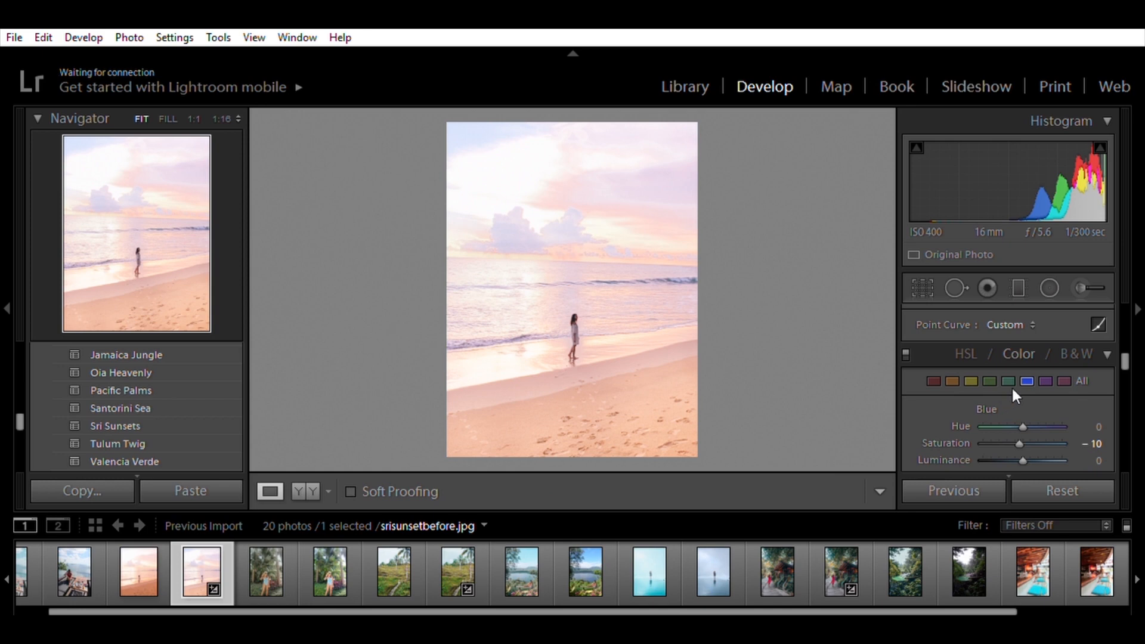
left_click(1064, 380)
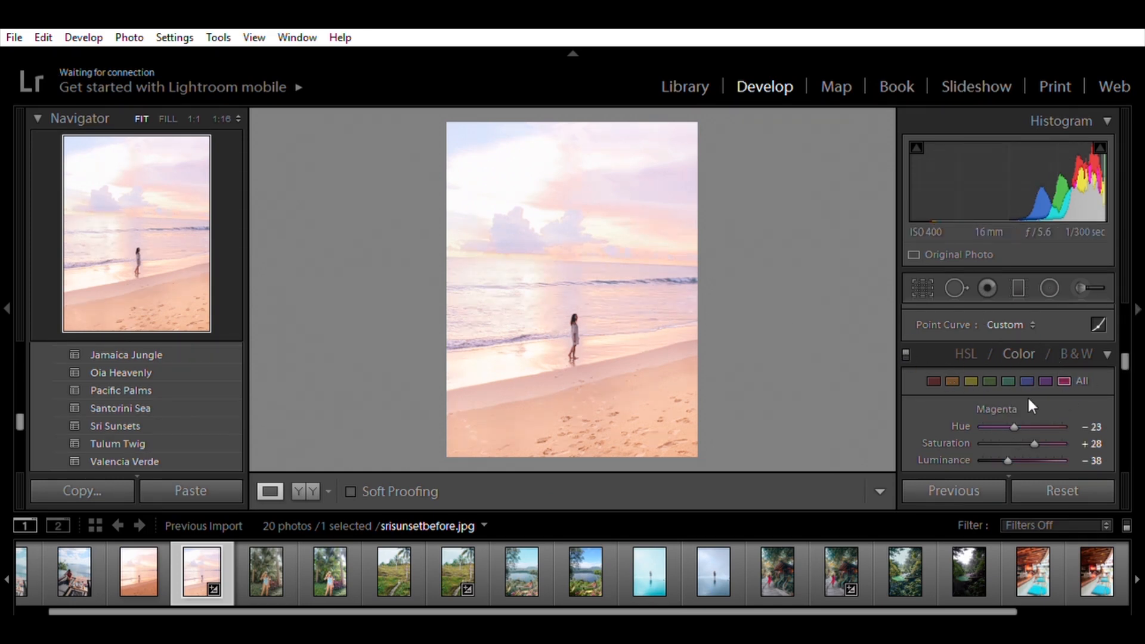
scroll(1046, 380, "down", 2)
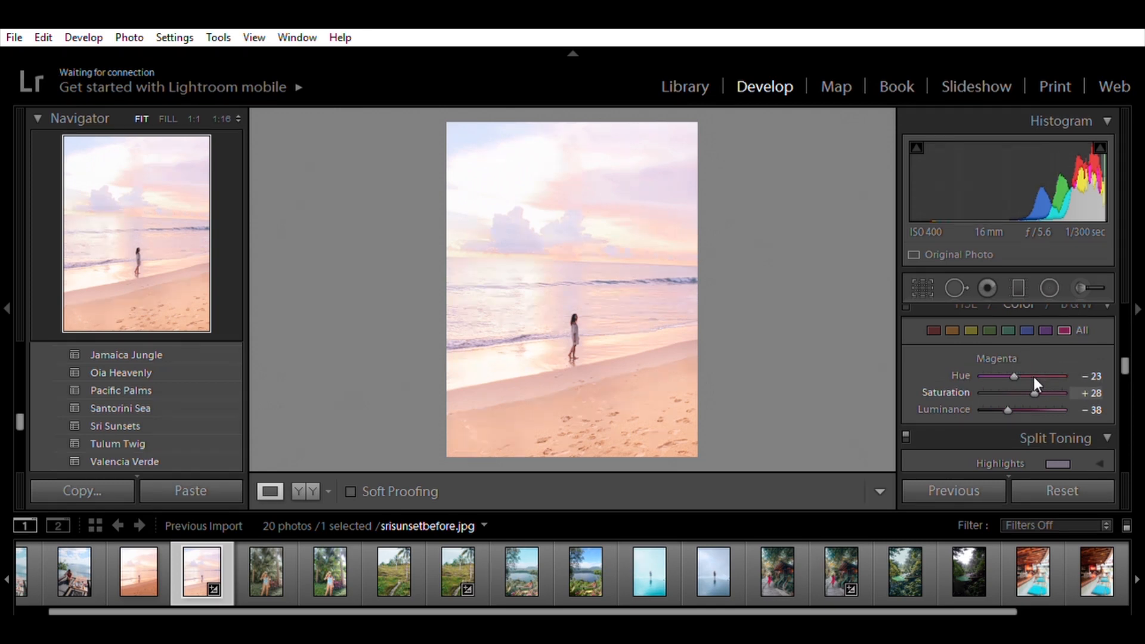
mouse_move(1034, 379)
left_mouse_down()
mouse_move(1051, 378)
mouse_move(986, 371)
mouse_move(1043, 378)
left_mouse_up()
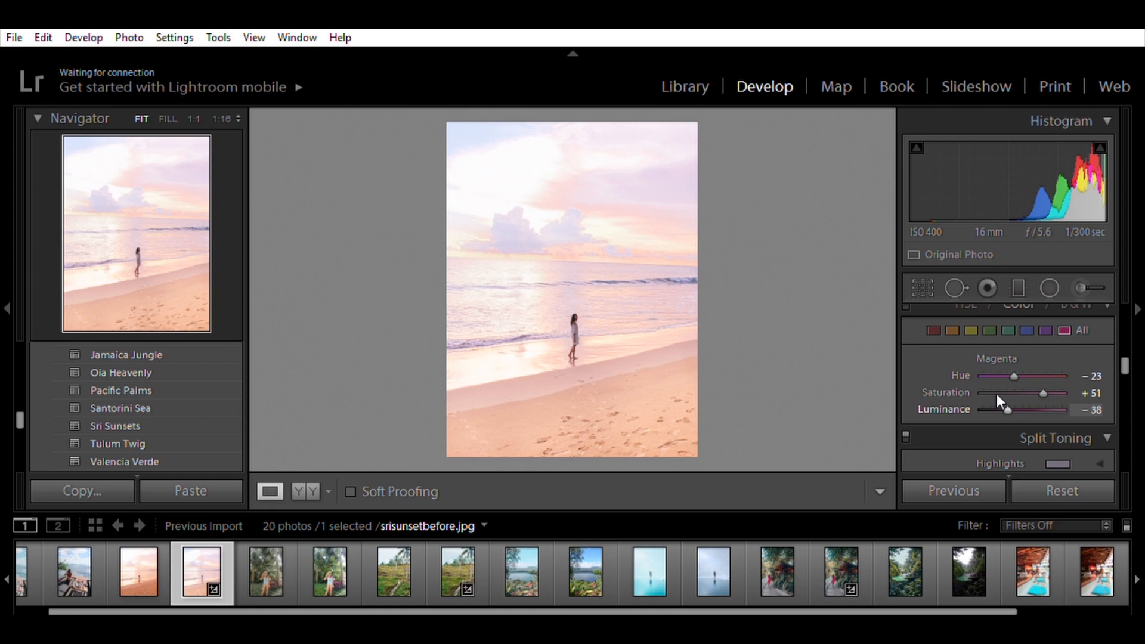
left_click_drag(1007, 393, 990, 394)
left_click_drag(1011, 357, 1036, 358)
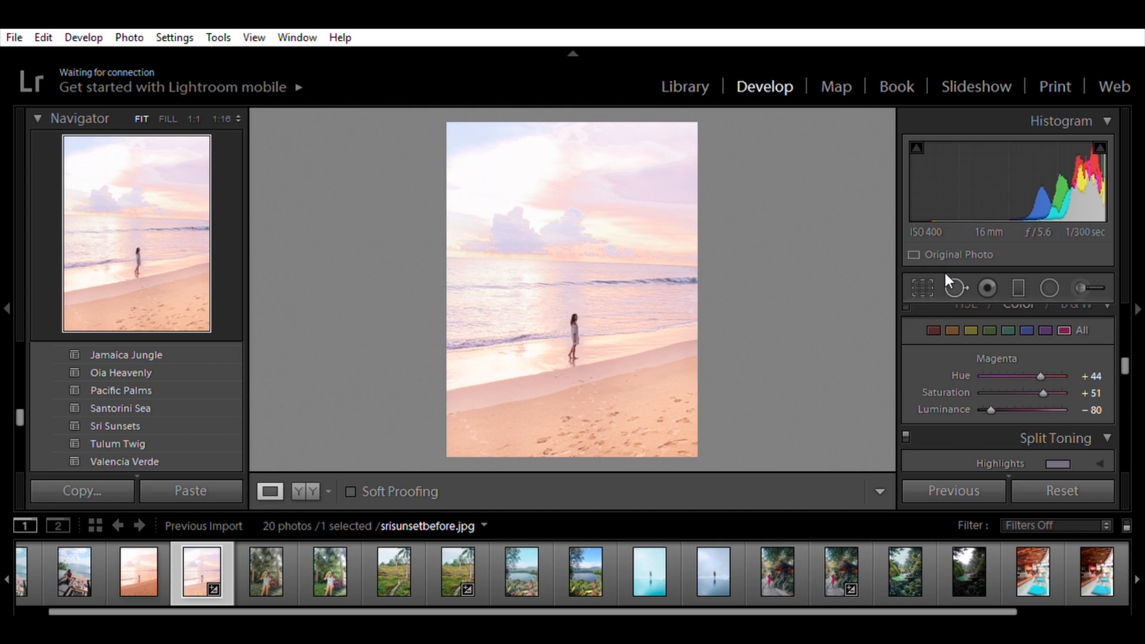
- Crop the beach photo to a 1 x 1 aspect at an angle of −0.85, framing the woman slightly higher with more sand below
left_click(921, 281)
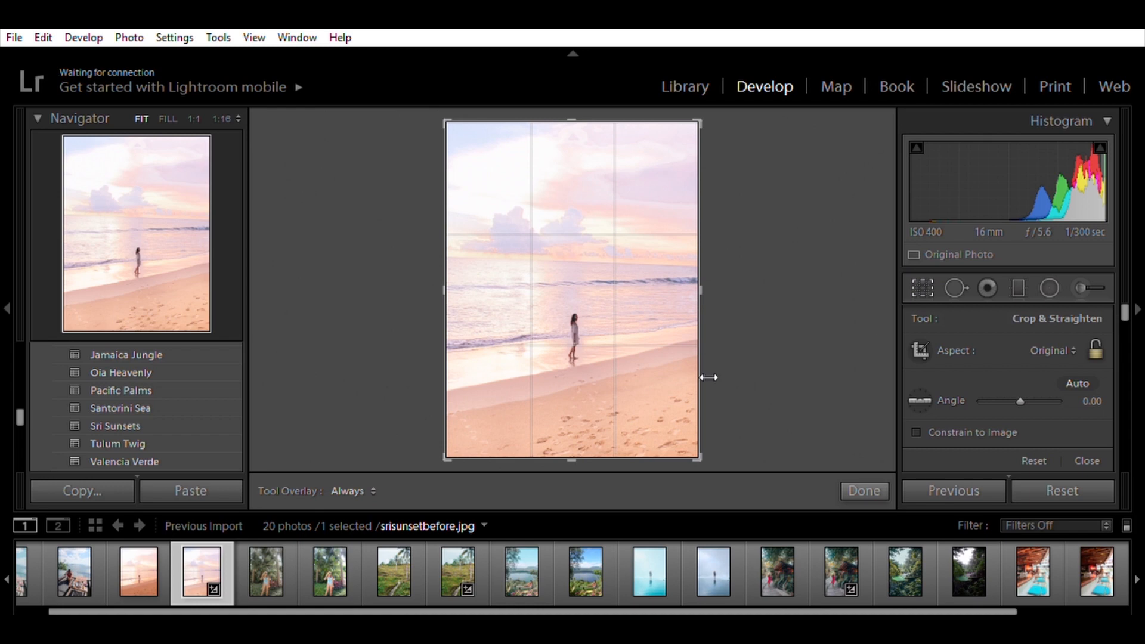
left_click_drag(582, 459, 582, 457)
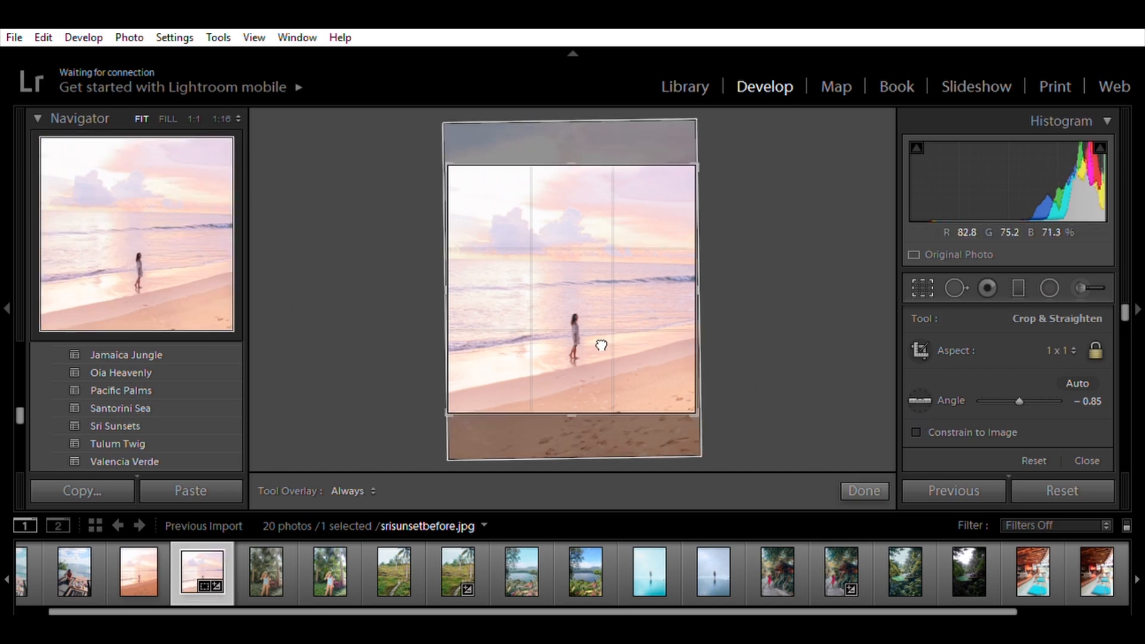
left_click_drag(601, 345, 601, 328)
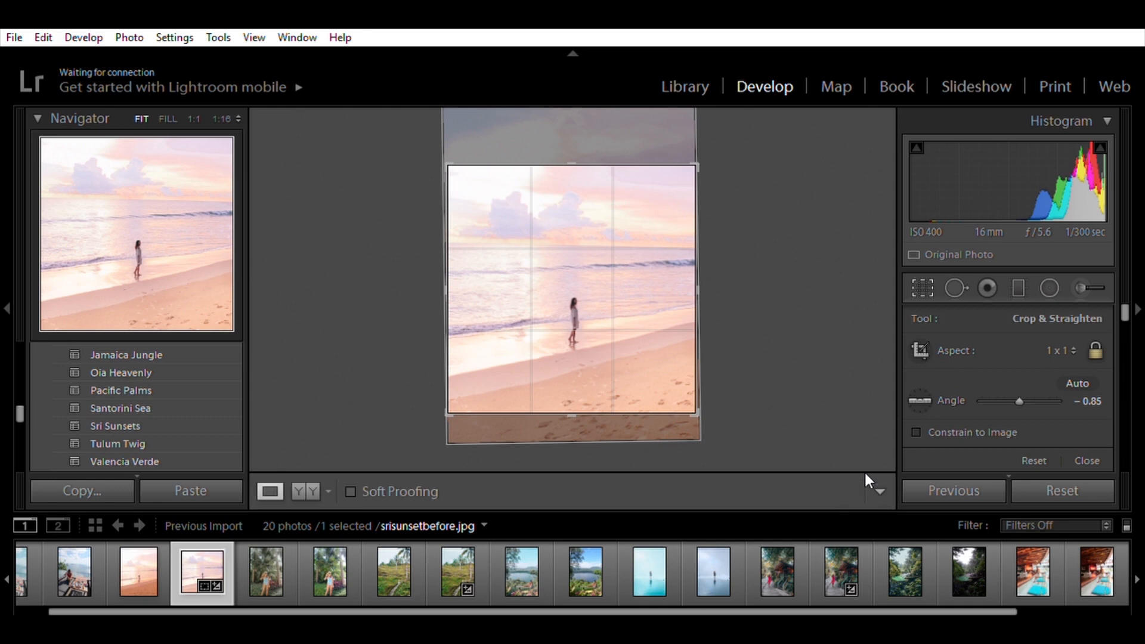
left_click(864, 487)
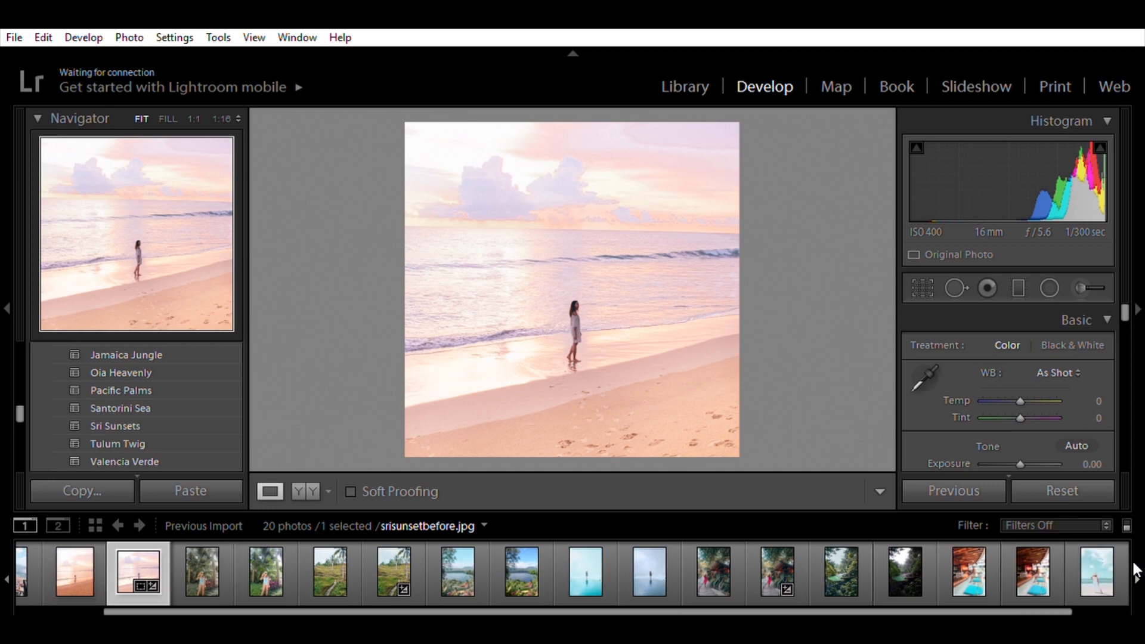
- Open oiaheavenlybefore.jpg, compare the tia presets on it and apply Oia Heavenly
left_click(125, 573)
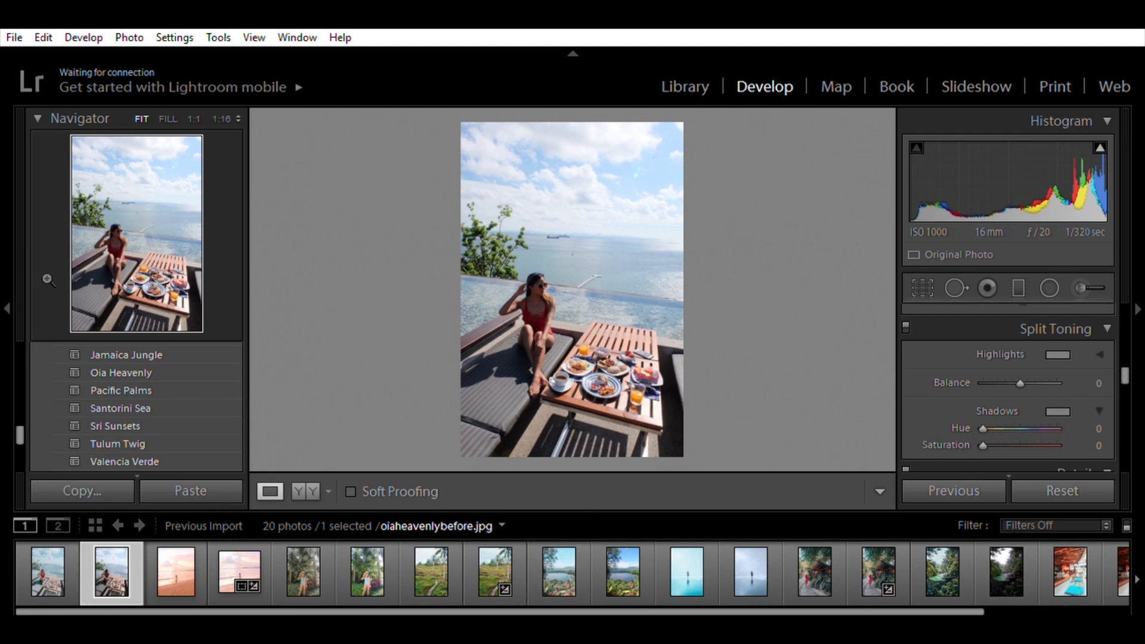
scroll(161, 356, "down", 2)
scroll(160, 365, "up", 4)
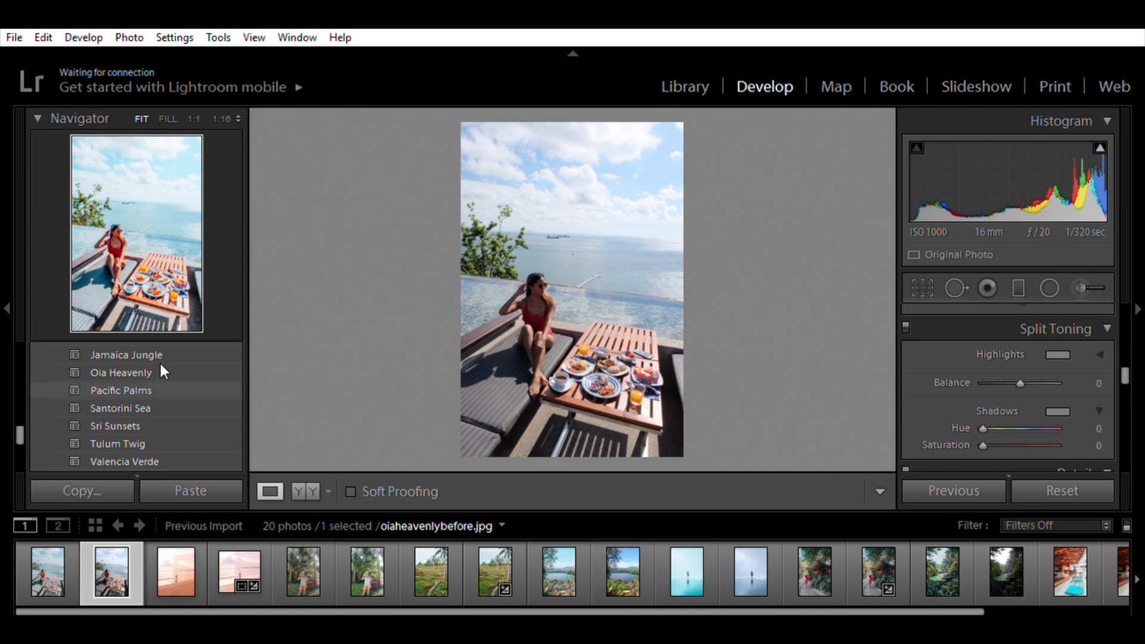
scroll(161, 366, "up", 2)
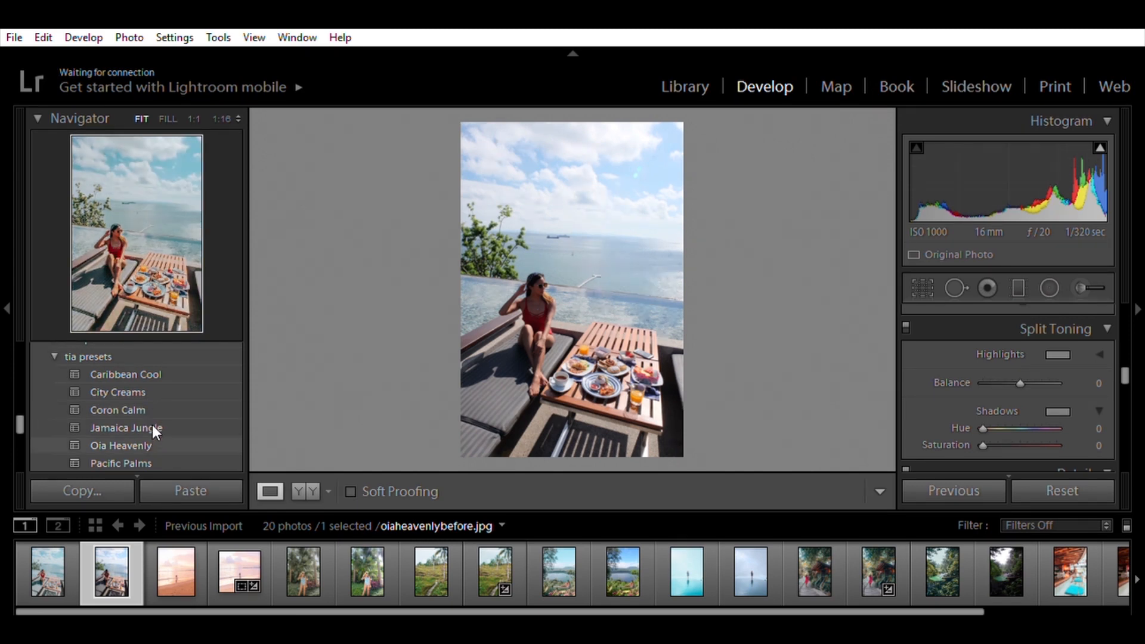
left_click(152, 441)
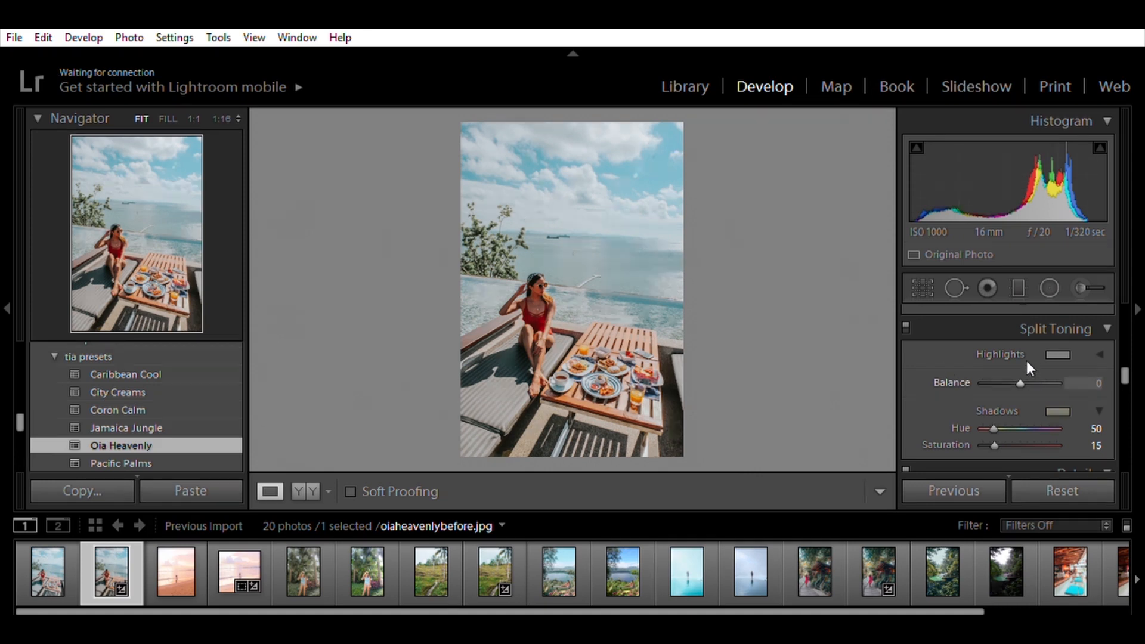
- Set the poolside breakfast photo's Whites to +2
scroll(1022, 377, "down", 2)
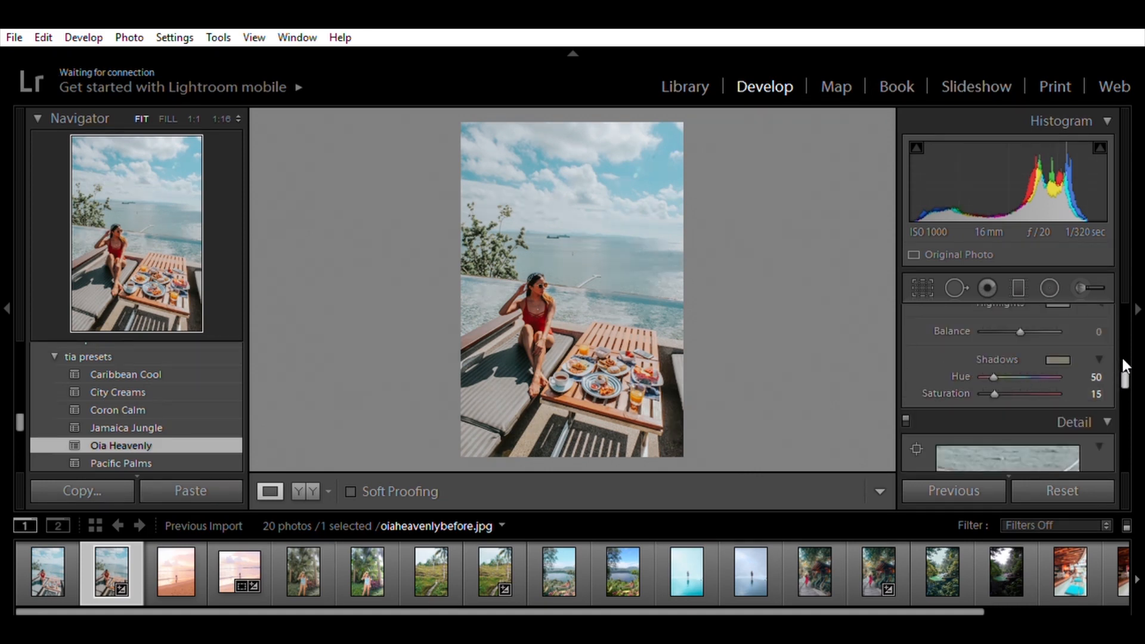
scroll(1123, 360, "up", 10)
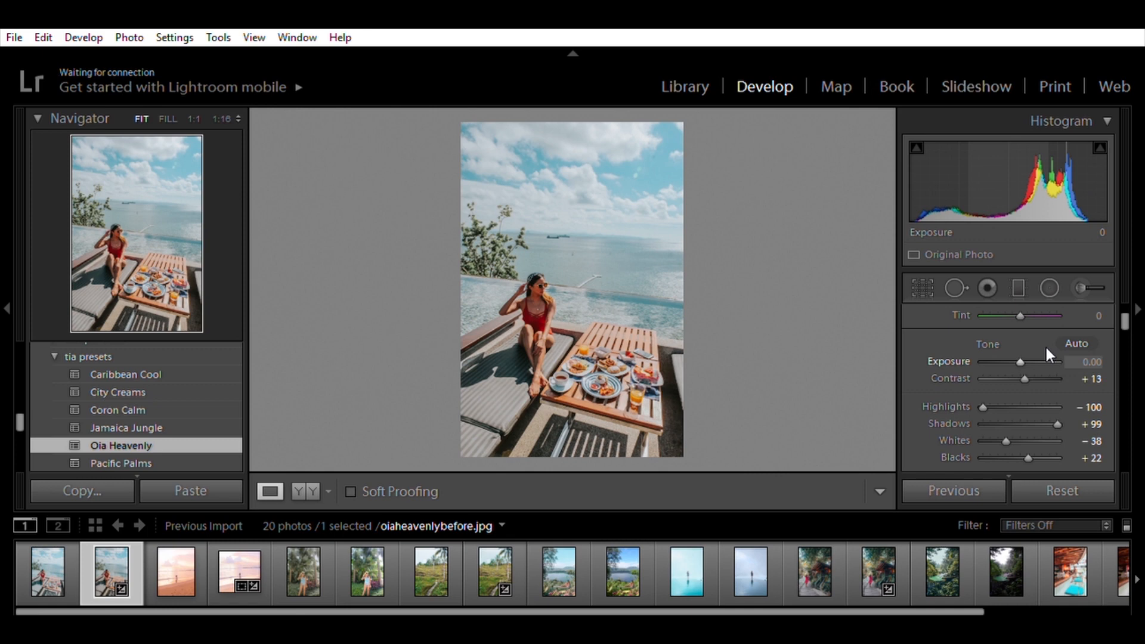
left_click(1021, 424)
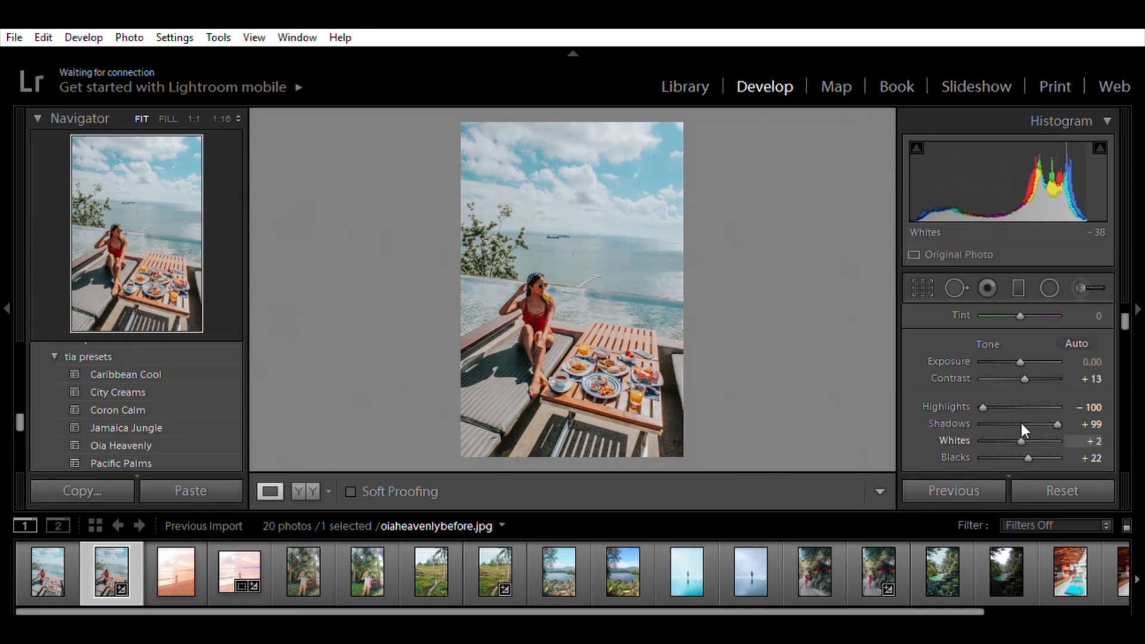
- Set the poolside breakfast photo's Whites to +24 and Blacks to +19
left_click_drag(1026, 424, 1058, 423)
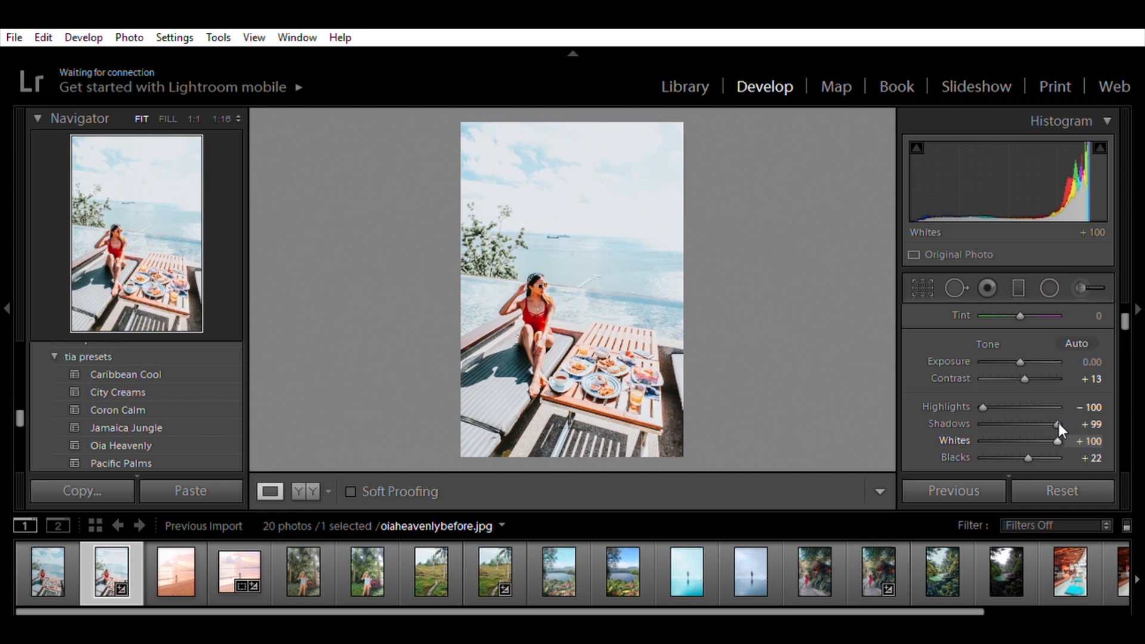
left_click(1032, 425)
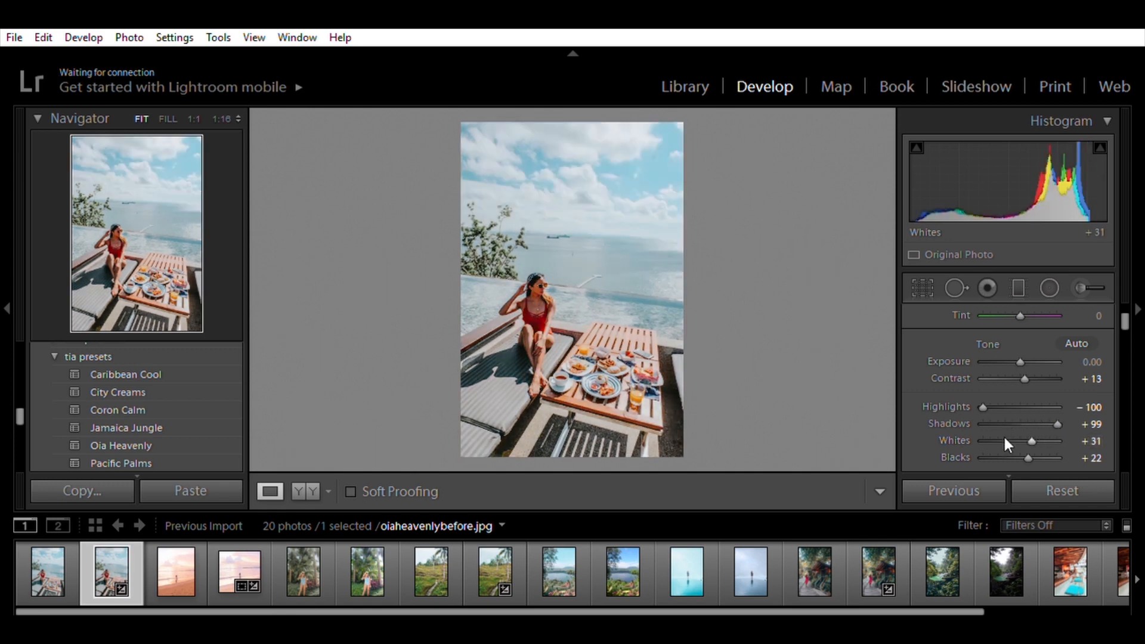
left_click_drag(1031, 420, 1029, 423)
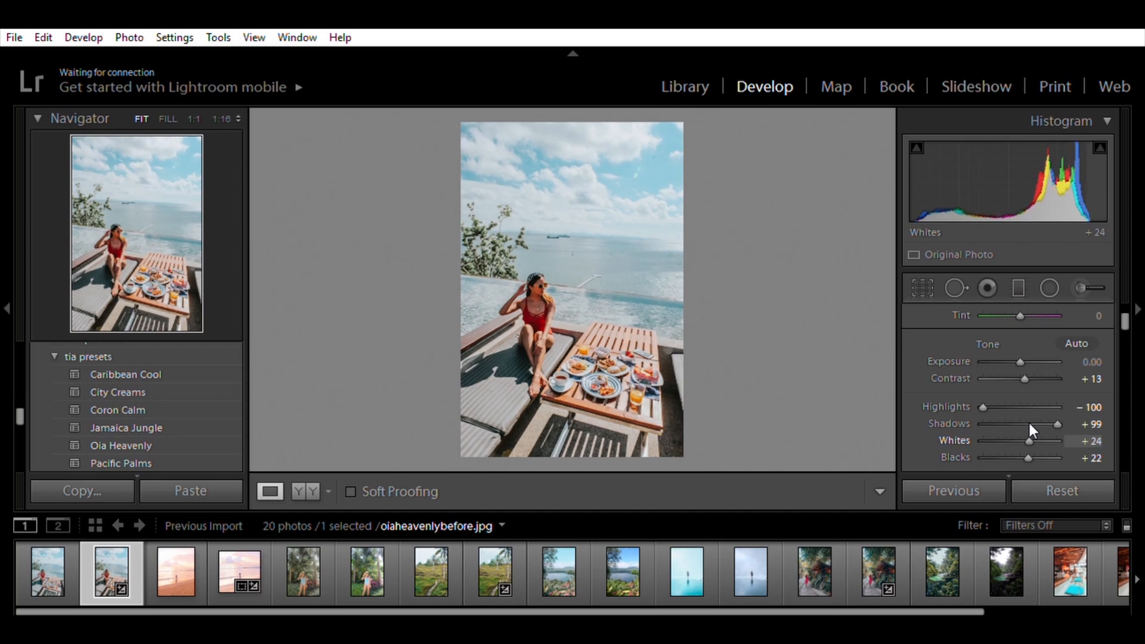
mouse_move(1022, 441)
left_mouse_down()
mouse_move(999, 453)
mouse_move(1025, 439)
left_mouse_up()
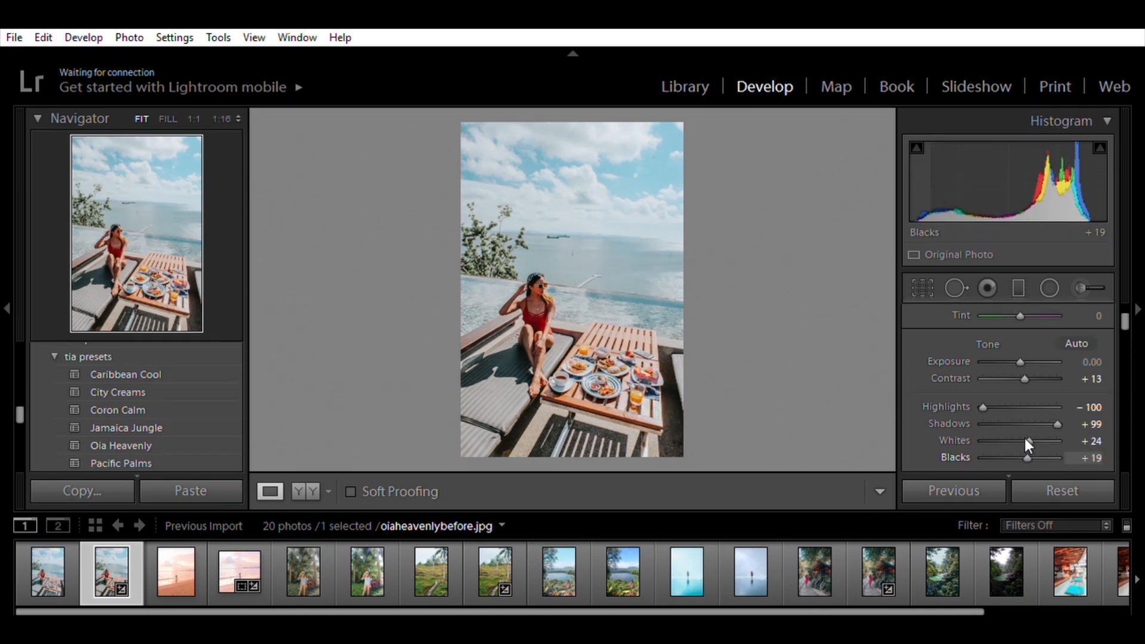
- Bring up the Blue hue, saturation and luminance adjustments for the poolside breakfast photo
scroll(1039, 375, "up", 3)
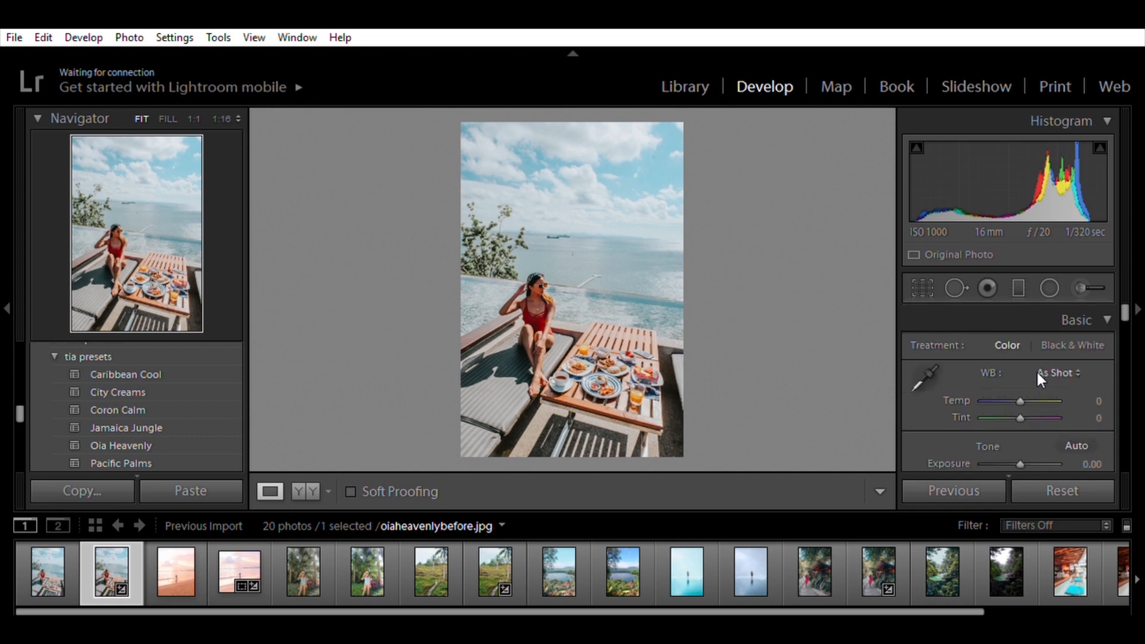
scroll(1038, 370, "down", 6)
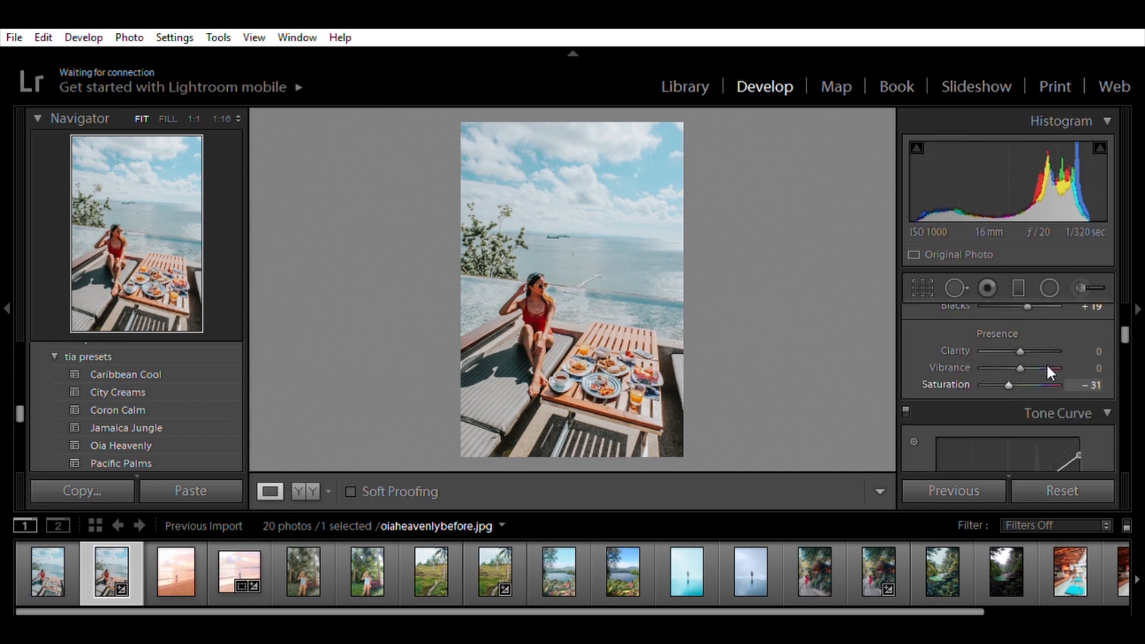
left_click_drag(1122, 328, 1125, 347)
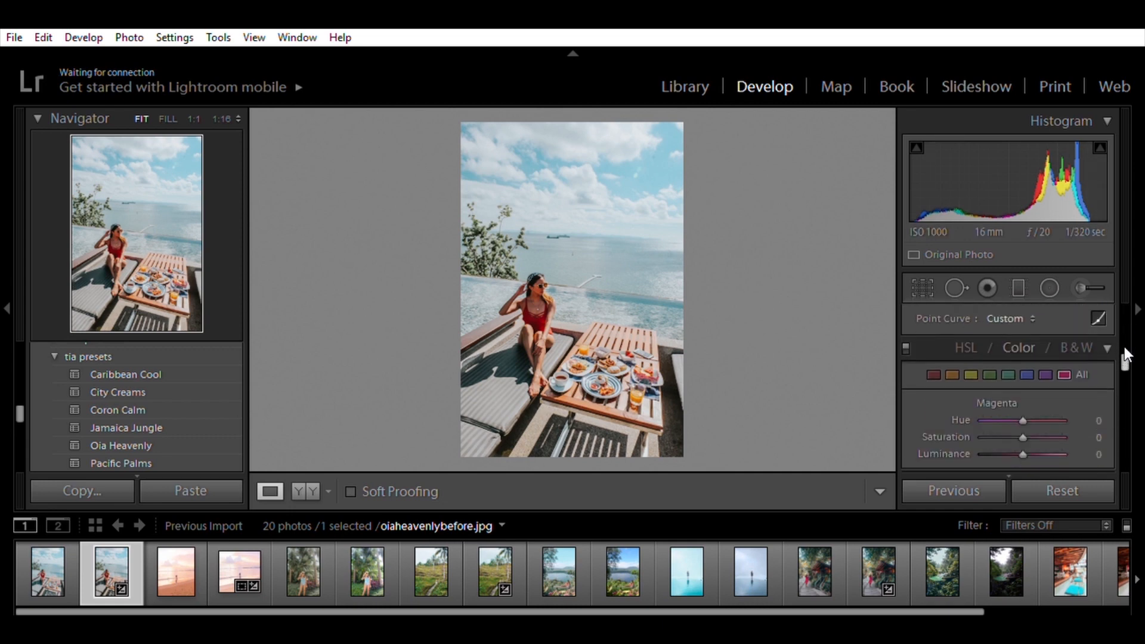
scroll(1069, 381, "down", 1)
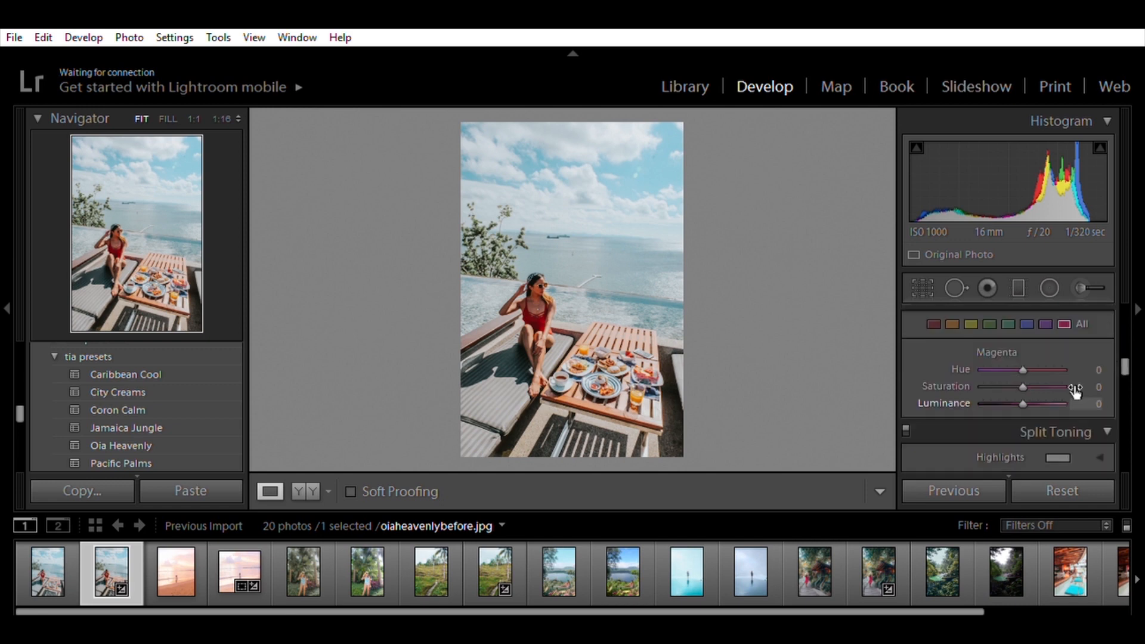
left_click(1027, 322)
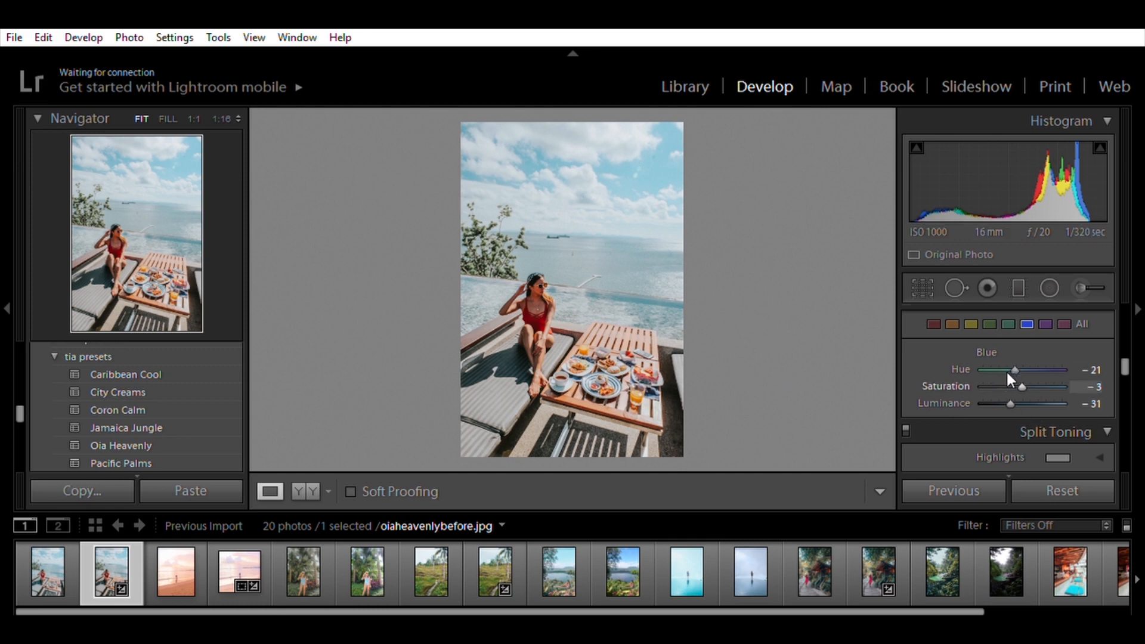
scroll(1050, 340, "up", 1)
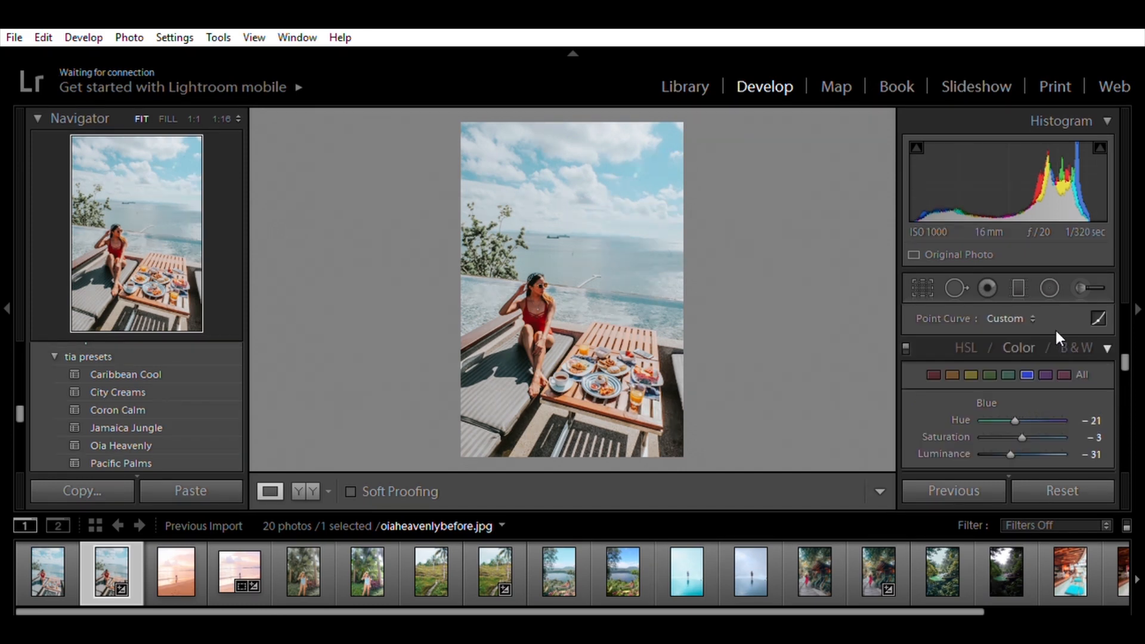
scroll(1053, 334, "down", 1)
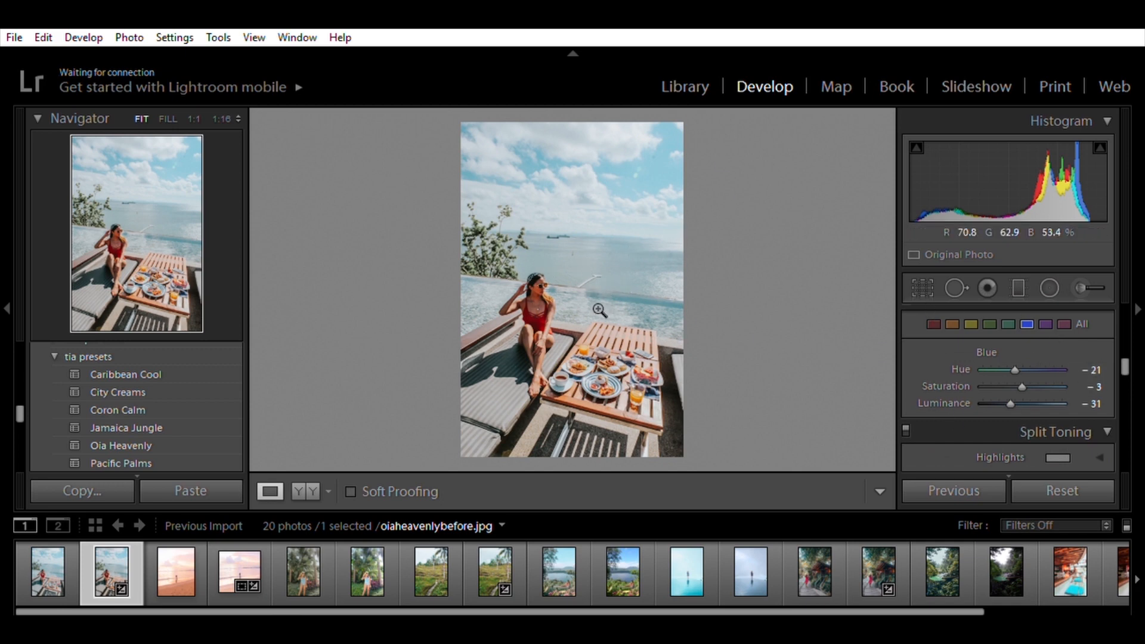
- Try a Blue saturation of −58 on the breakfast photo, undo it, and lower the Blue hue instead
mouse_move(992, 374)
left_mouse_down()
mouse_move(1012, 368)
mouse_move(1000, 376)
left_mouse_up()
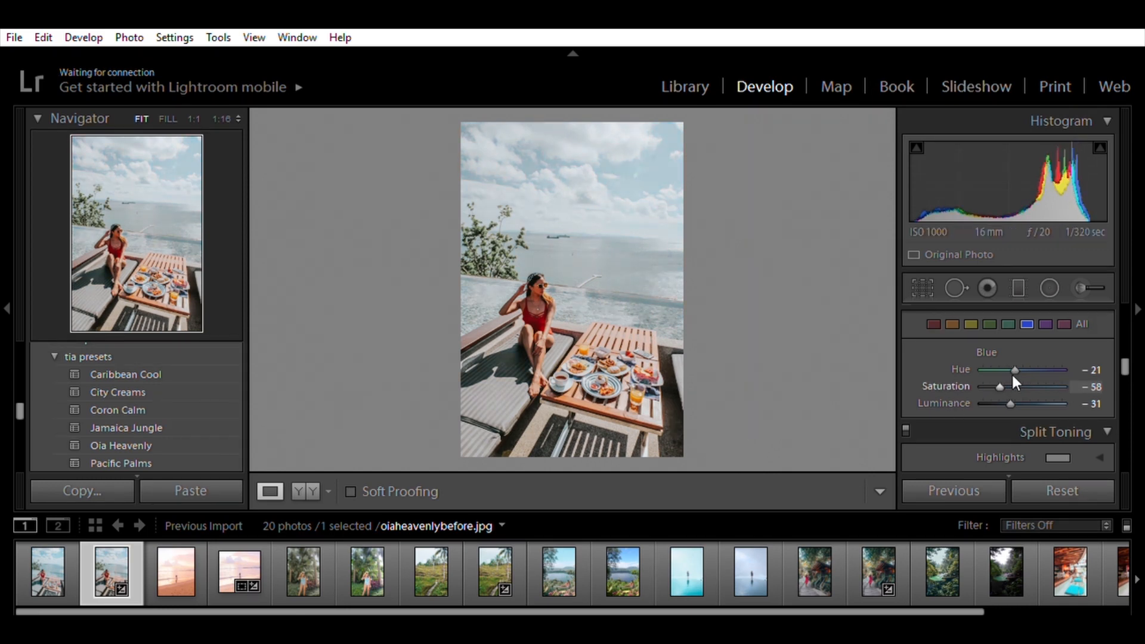
key("ctrl+z")
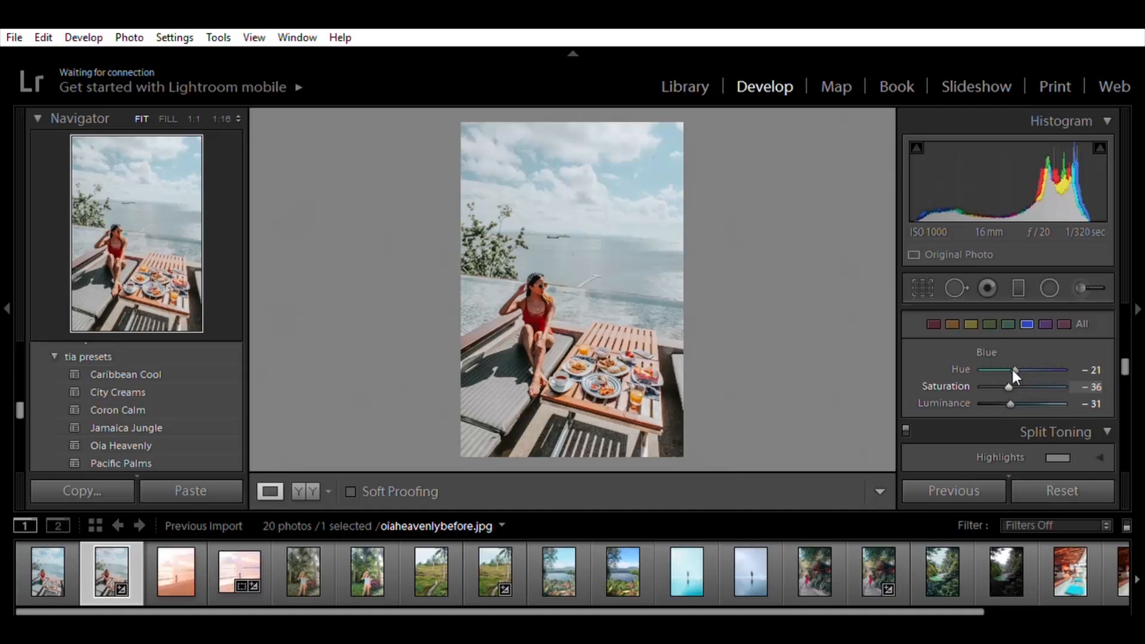
key("ctrl+z")
key("ctrl+z")
left_click_drag(1011, 354, 999, 352)
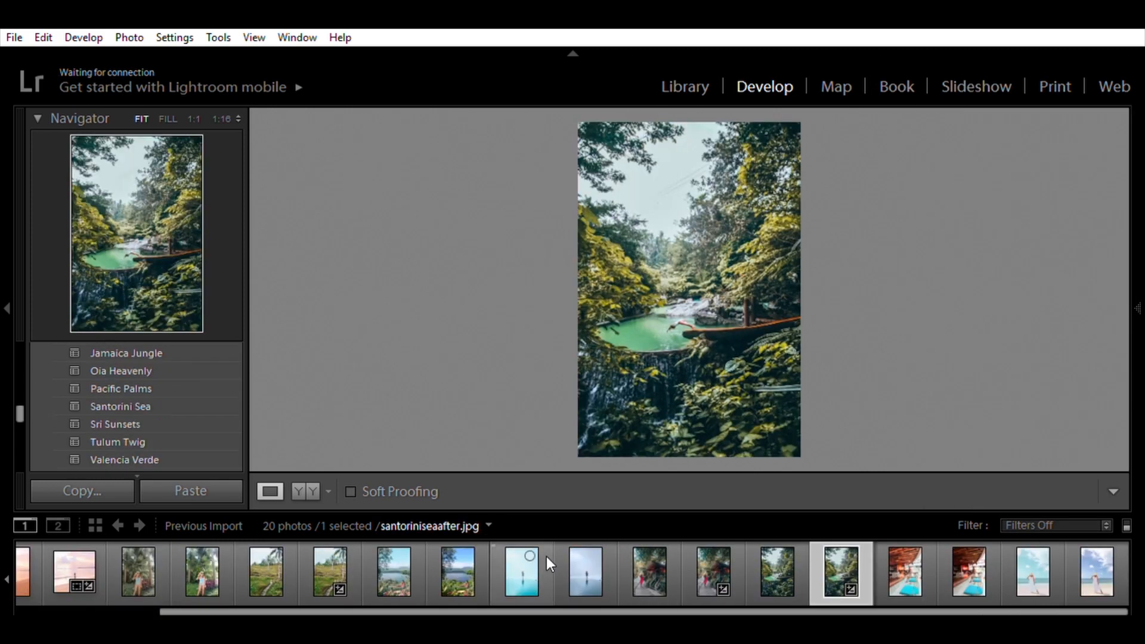
- Open santoriniseabefore.JPG, compare the tia presets on it and apply Santorini Sea
left_click(584, 572)
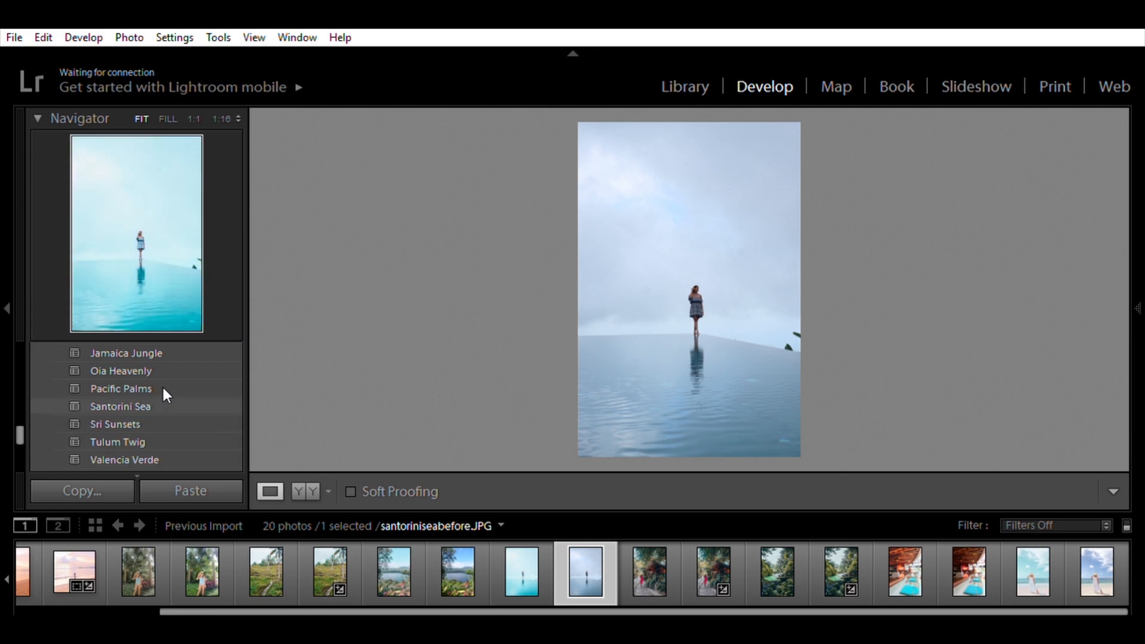
scroll(163, 389, "down", 1)
scroll(162, 388, "up", 2)
scroll(161, 391, "up", 2)
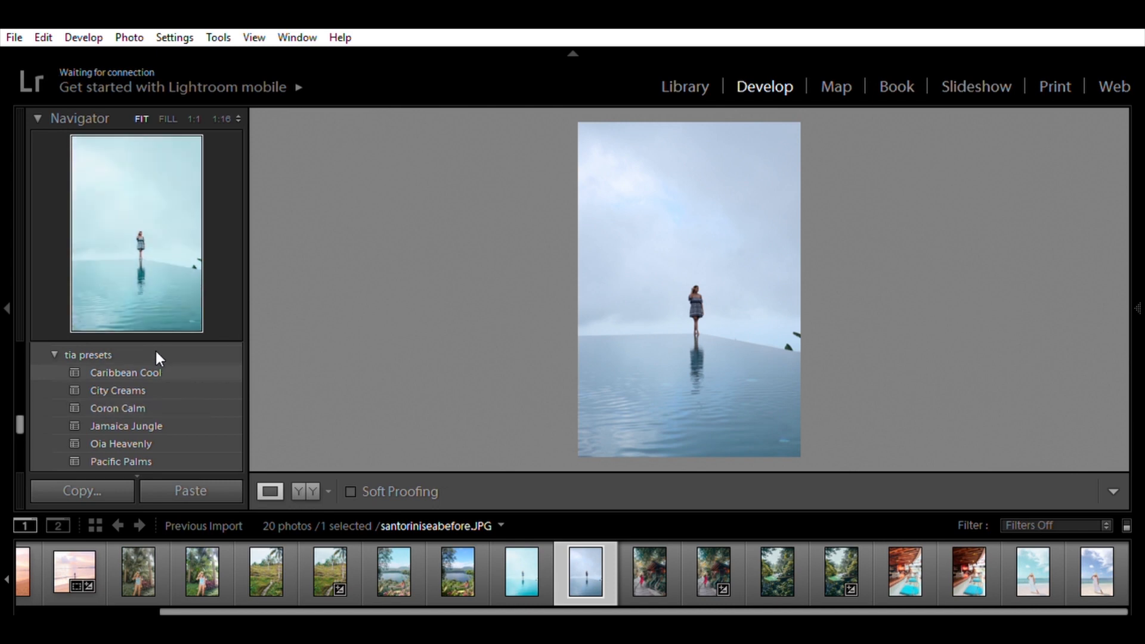
scroll(150, 425, "down", 2)
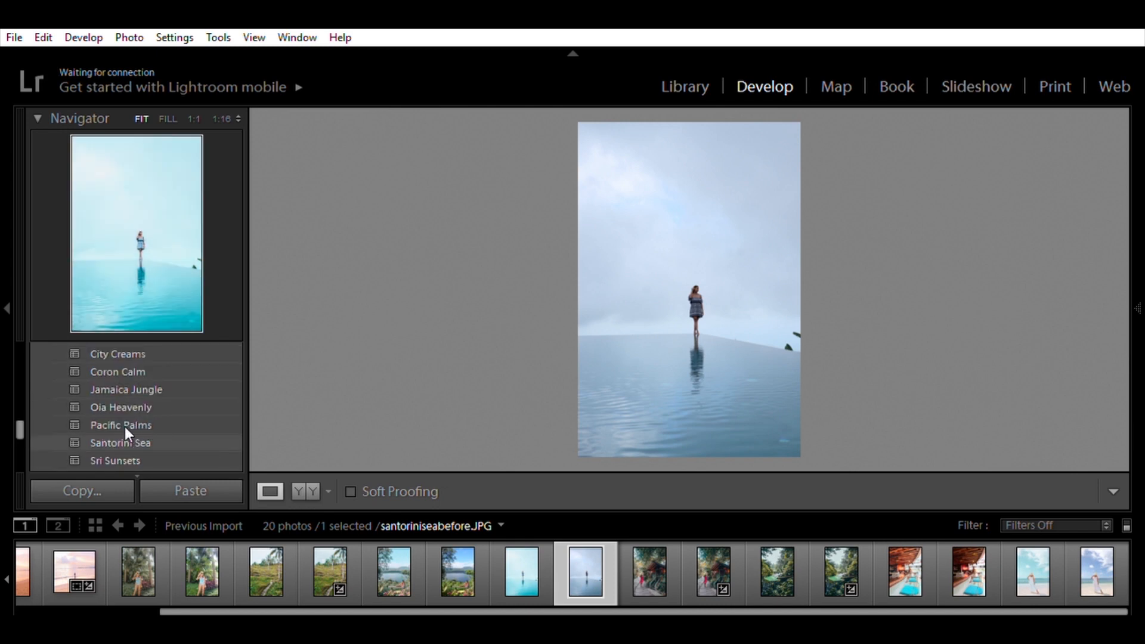
left_click(127, 423)
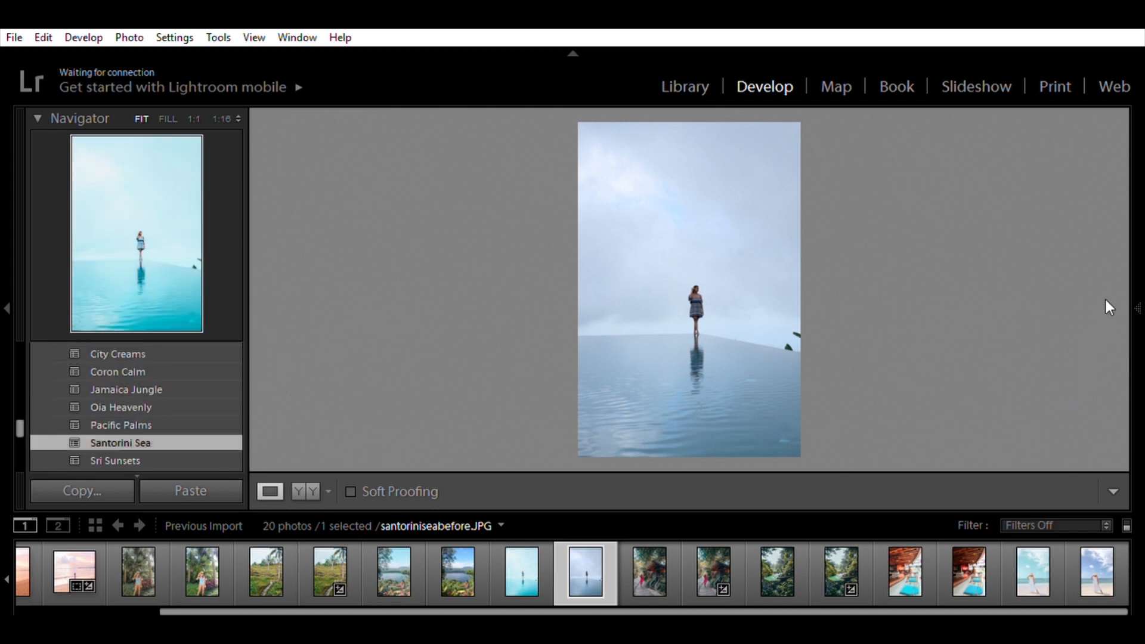
- Paint over the sky behind the standing woman with the Adjustment Brush
mouse_move(1139, 298)
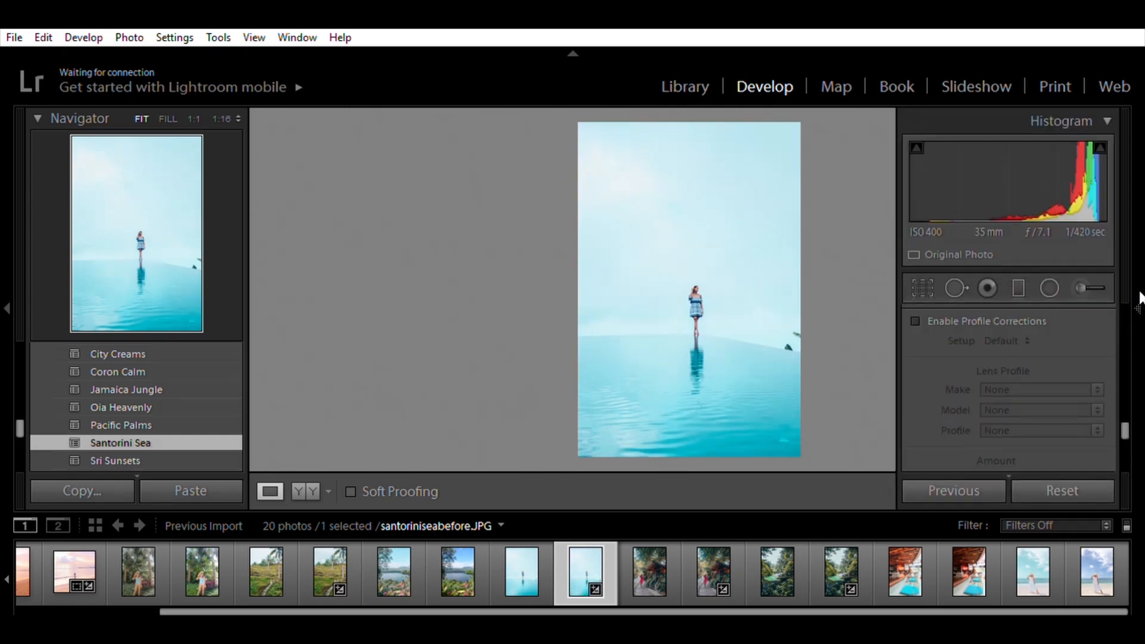
left_click(1139, 301)
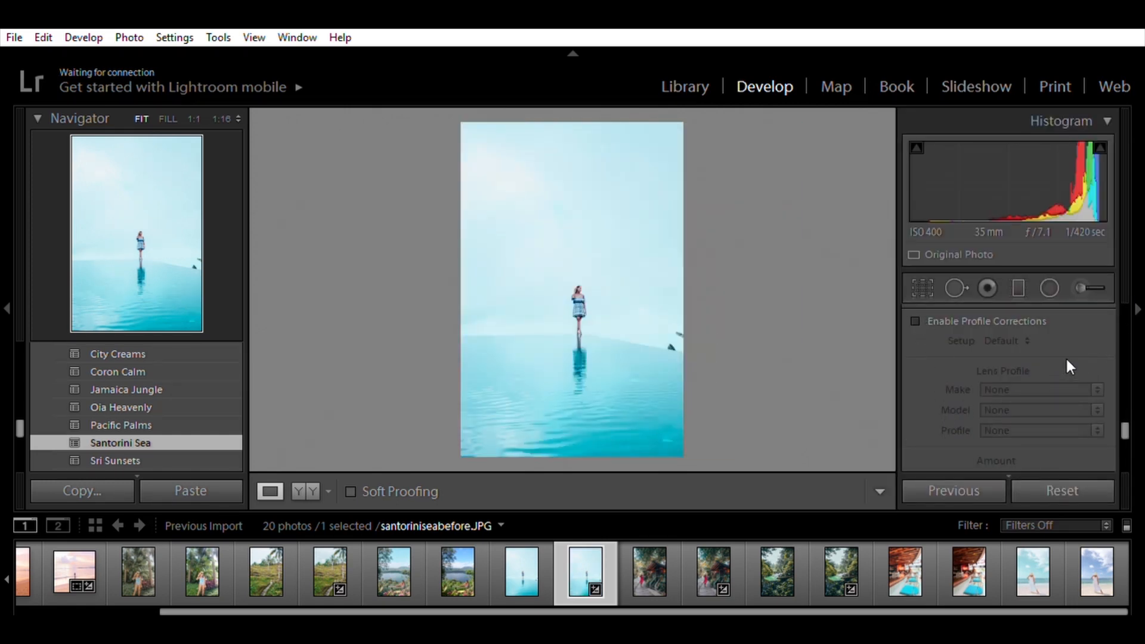
left_click_drag(1125, 414, 1133, 302)
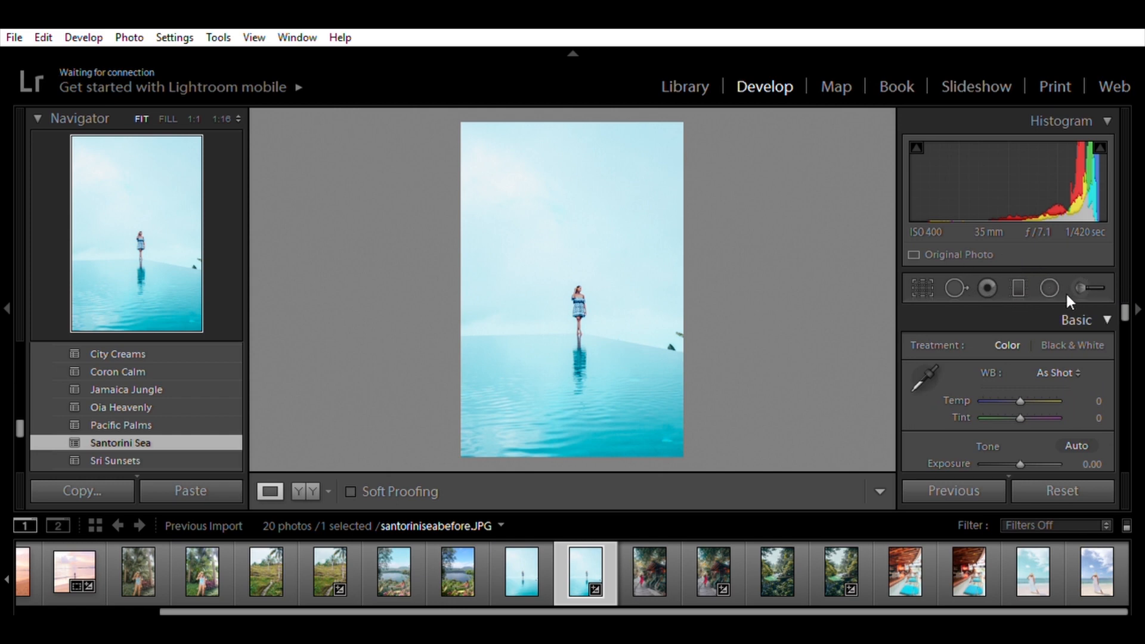
left_click(1078, 276)
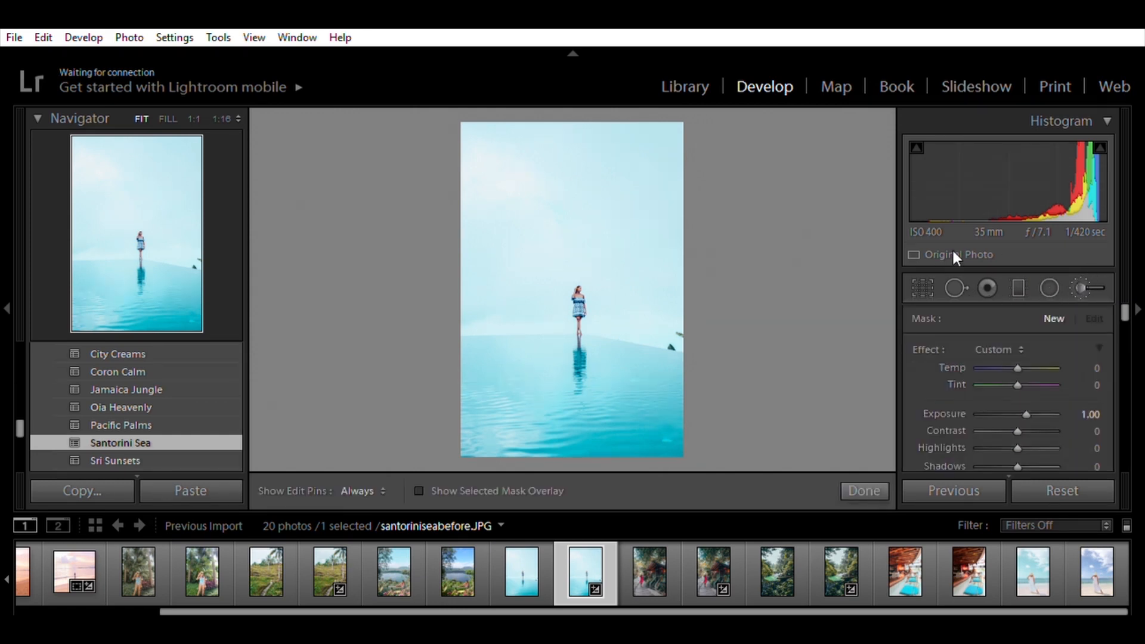
scroll(1011, 384, "down", 3)
scroll(1002, 372, "up", 3)
scroll(1123, 297, "down", 2)
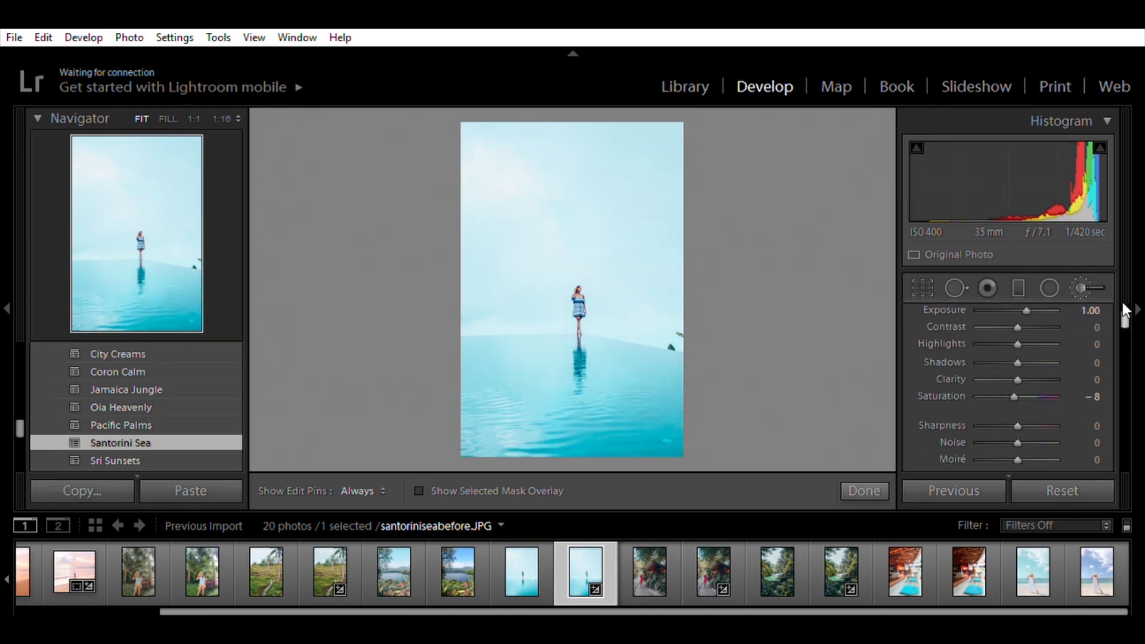
left_click_drag(650, 212, 525, 250)
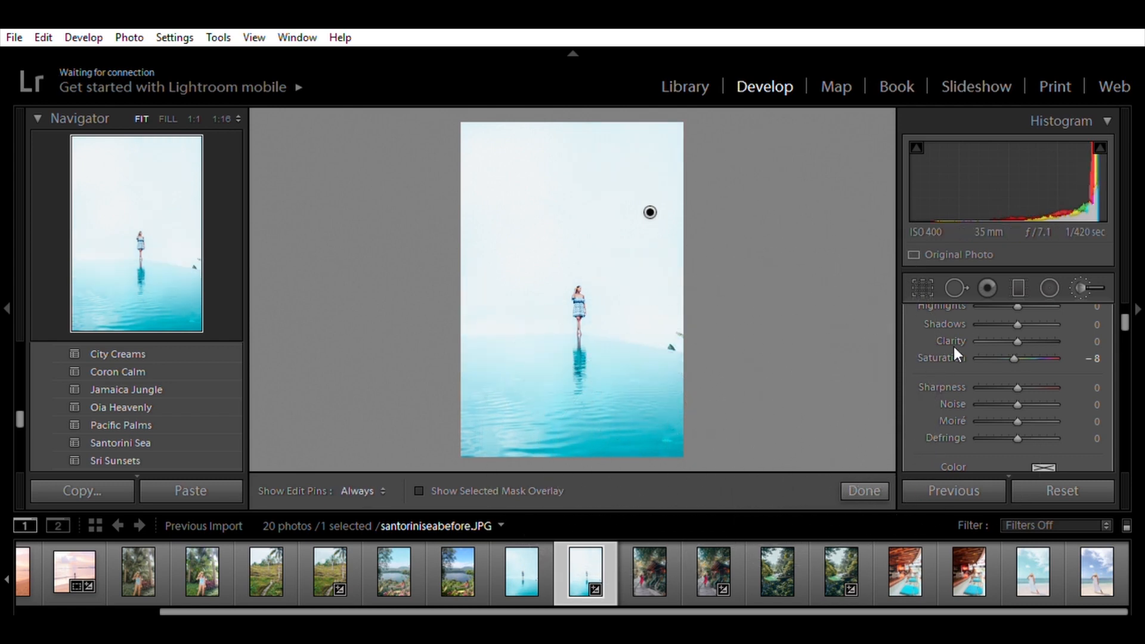
- Reset the sky brush effect, set its Exposure to −0.32, Highlights to −43 and Shadows to 56, and finish the brush edit
scroll(968, 331, "up", 4)
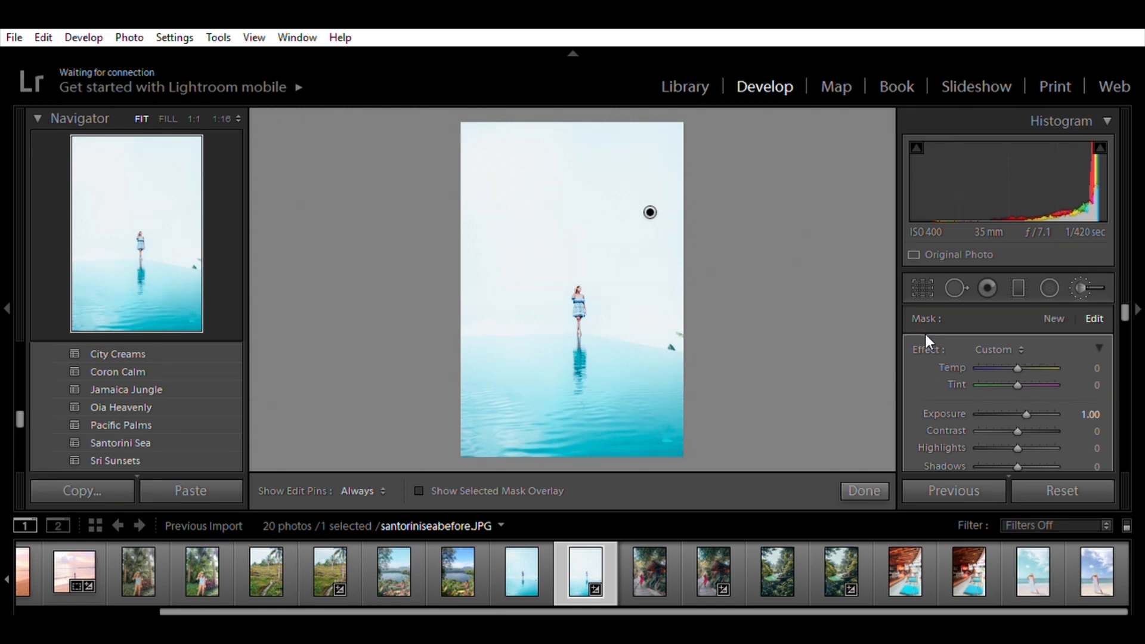
double_click(926, 336)
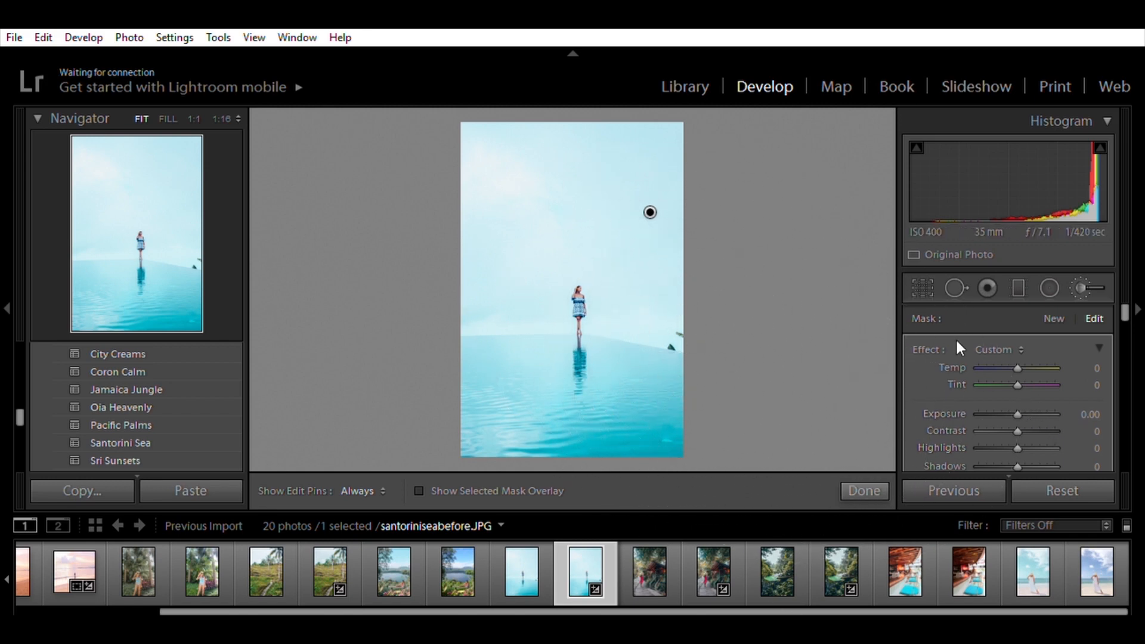
left_click_drag(1017, 397, 1013, 399)
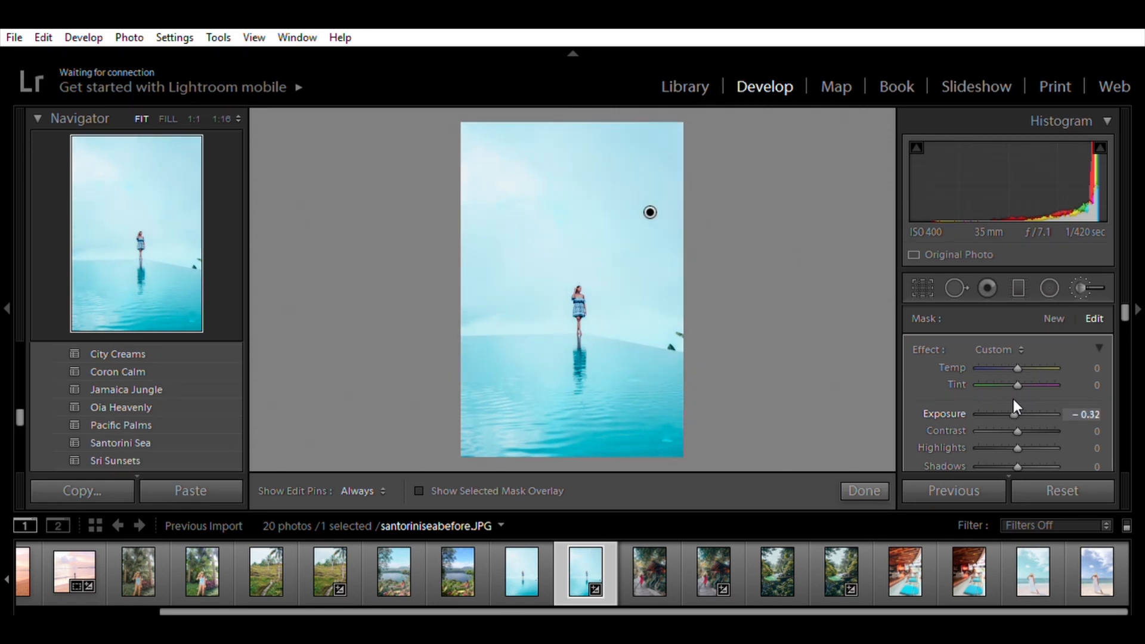
scroll(1072, 385, "down", 3)
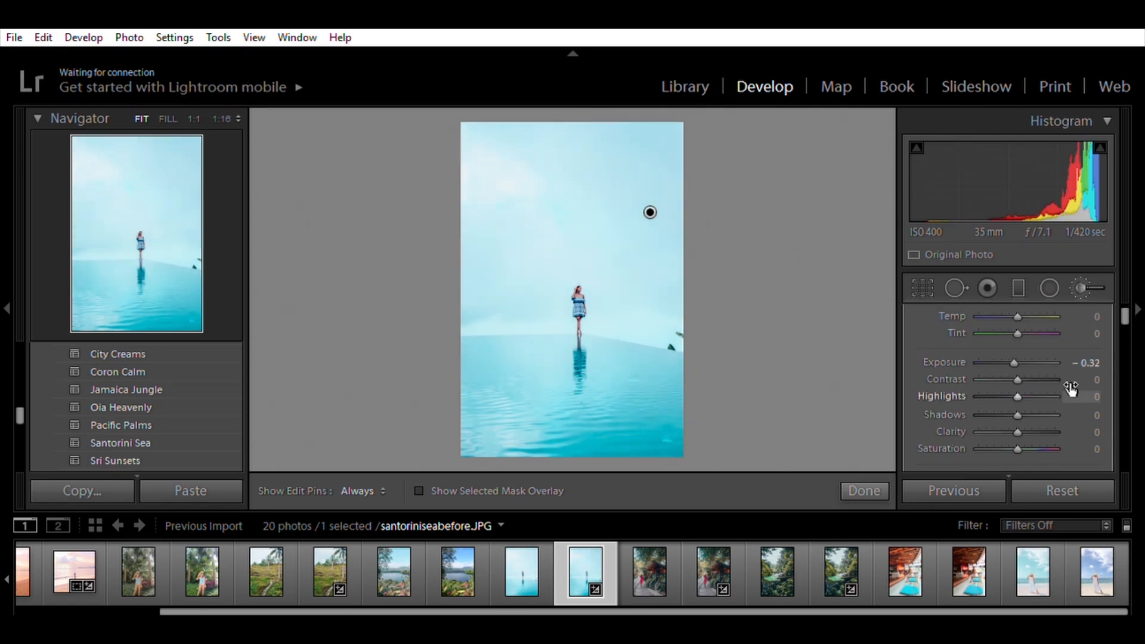
scroll(1071, 388, "up", 3)
left_click_drag(1018, 379, 1038, 399)
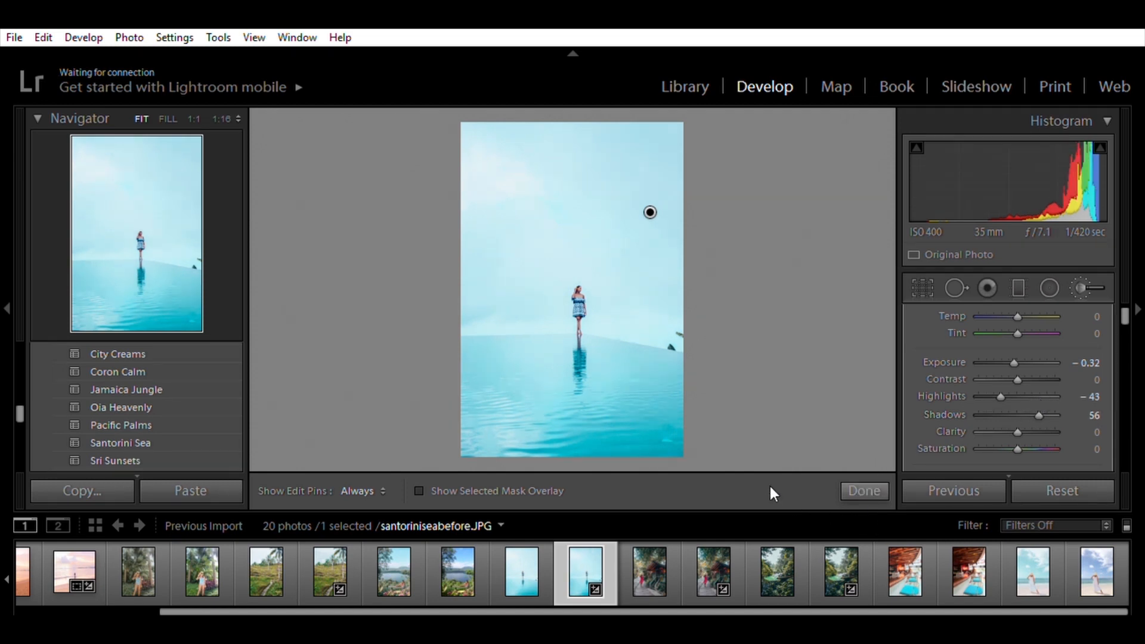
left_click(864, 489)
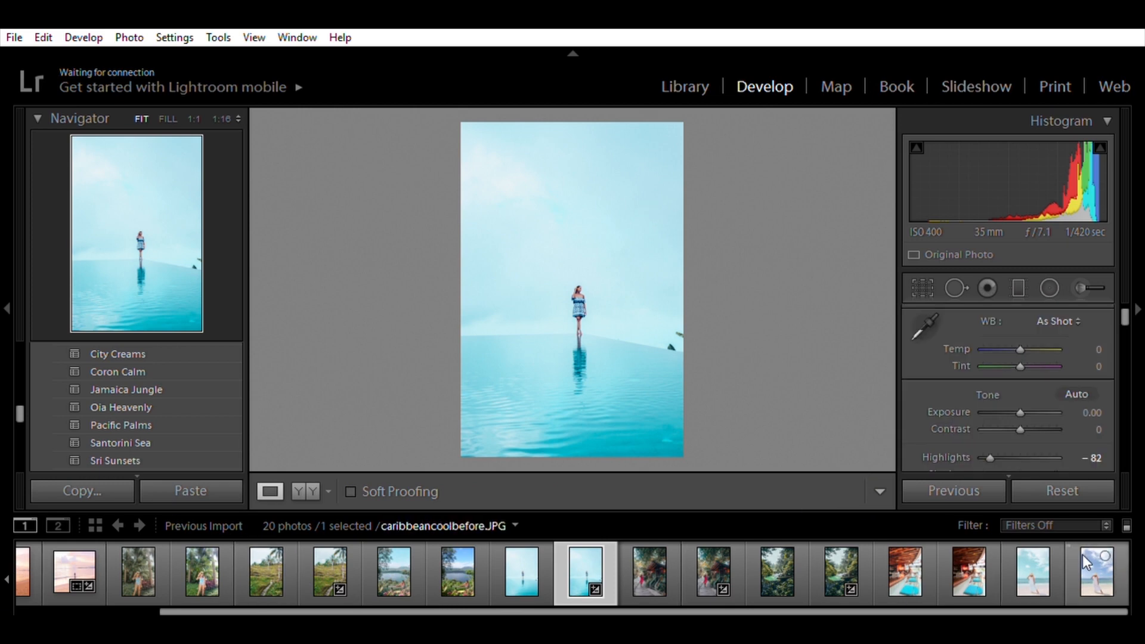
- Open citycreamsbefore.JPG with the City Creams preset applied, and set its Shadows to +86 and Whites to +71
left_click(972, 559)
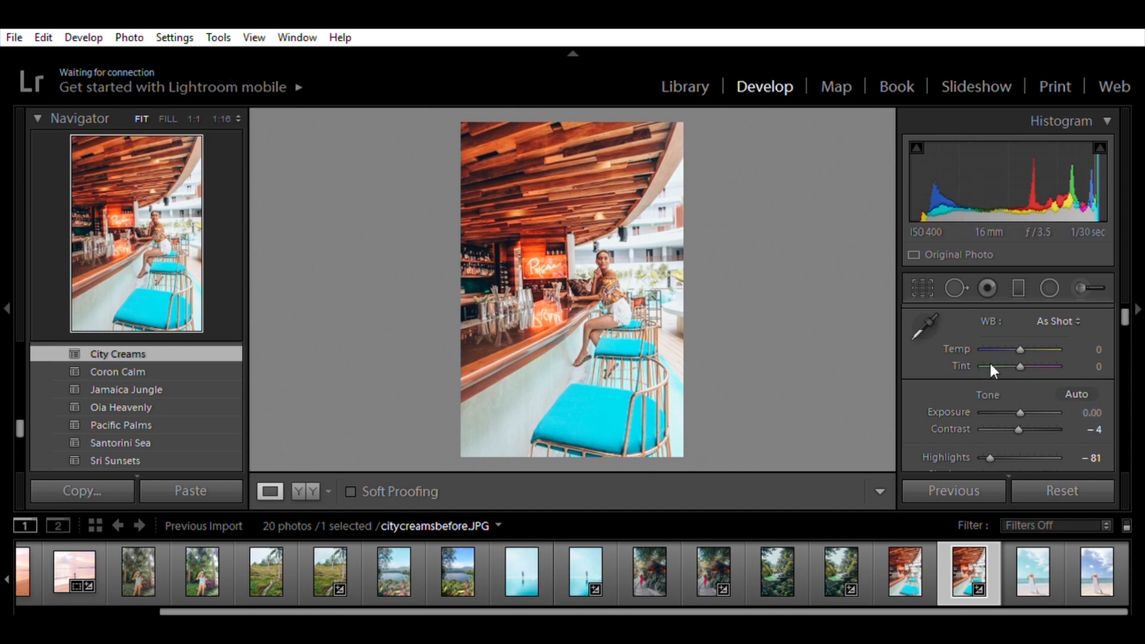
left_click_drag(1123, 302, 1123, 306)
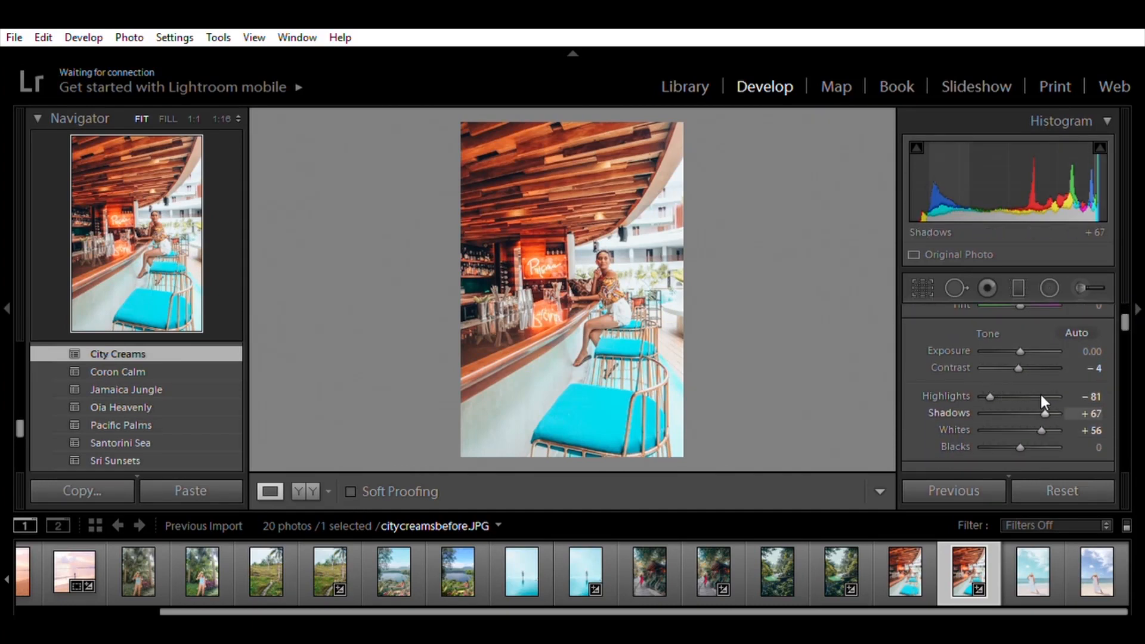
mouse_move(1038, 398)
left_mouse_down()
mouse_move(1027, 396)
mouse_move(1059, 398)
mouse_move(1027, 411)
mouse_move(1042, 412)
left_mouse_up()
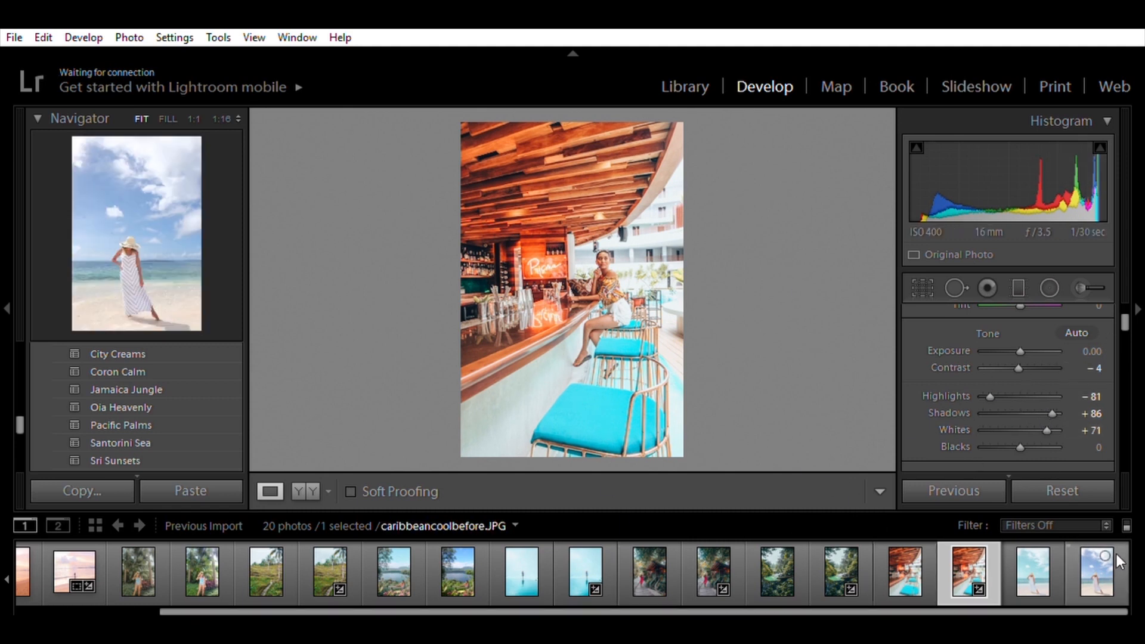
- Open caribbeancoolbefore.JPG and apply the Caribbean Cool preset from the tia presets
left_click(1102, 574)
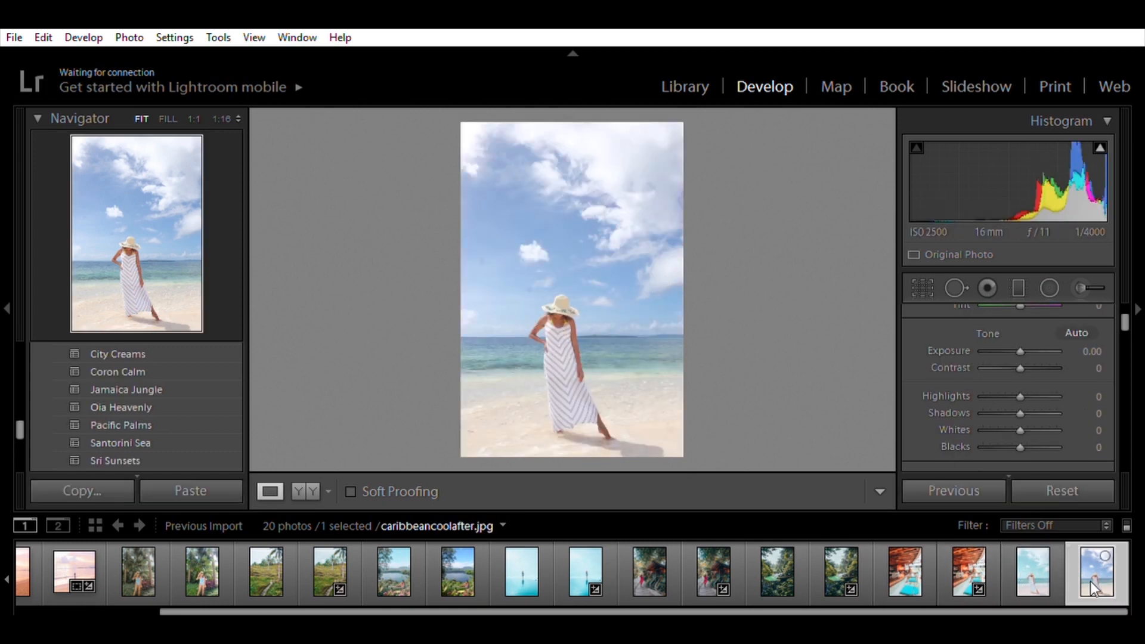
scroll(196, 397, "down", 4)
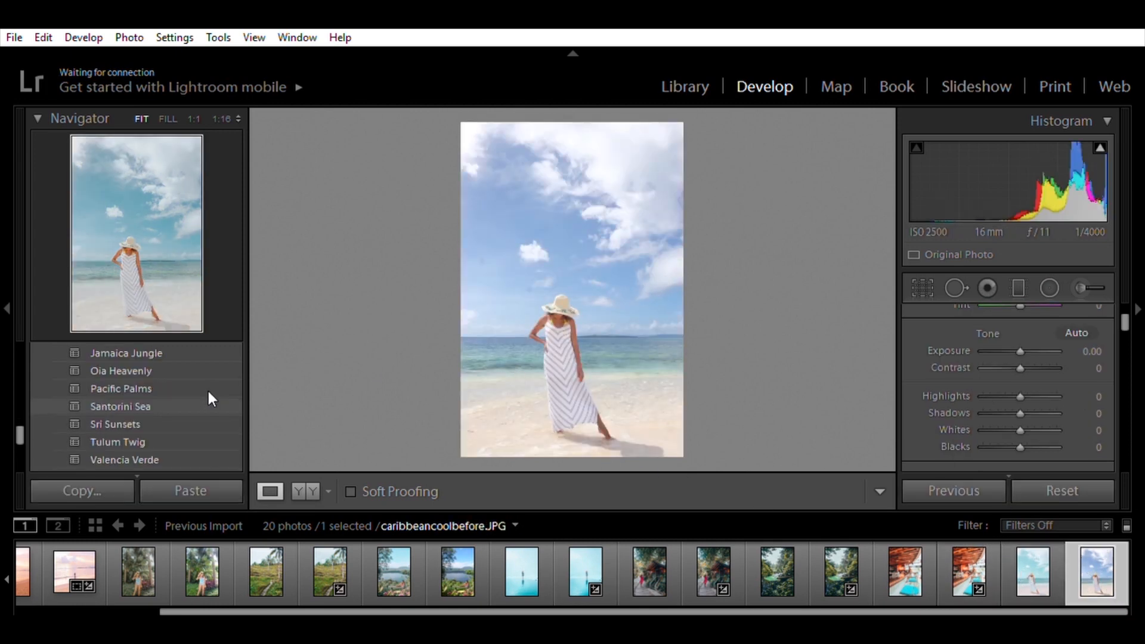
scroll(209, 403, "up", 5)
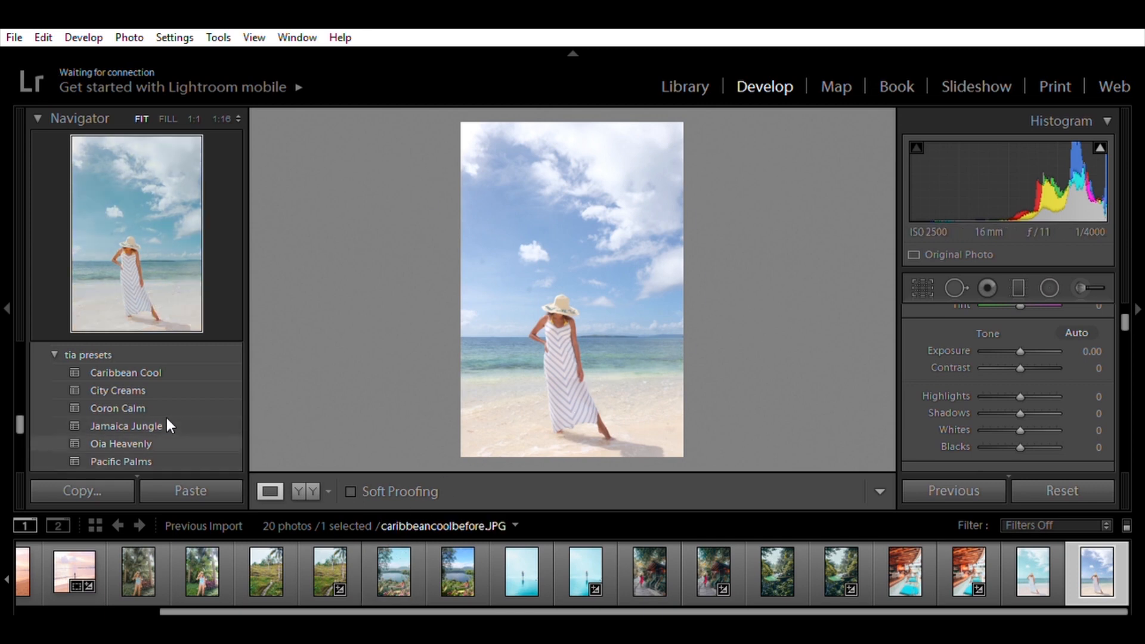
left_click(153, 365)
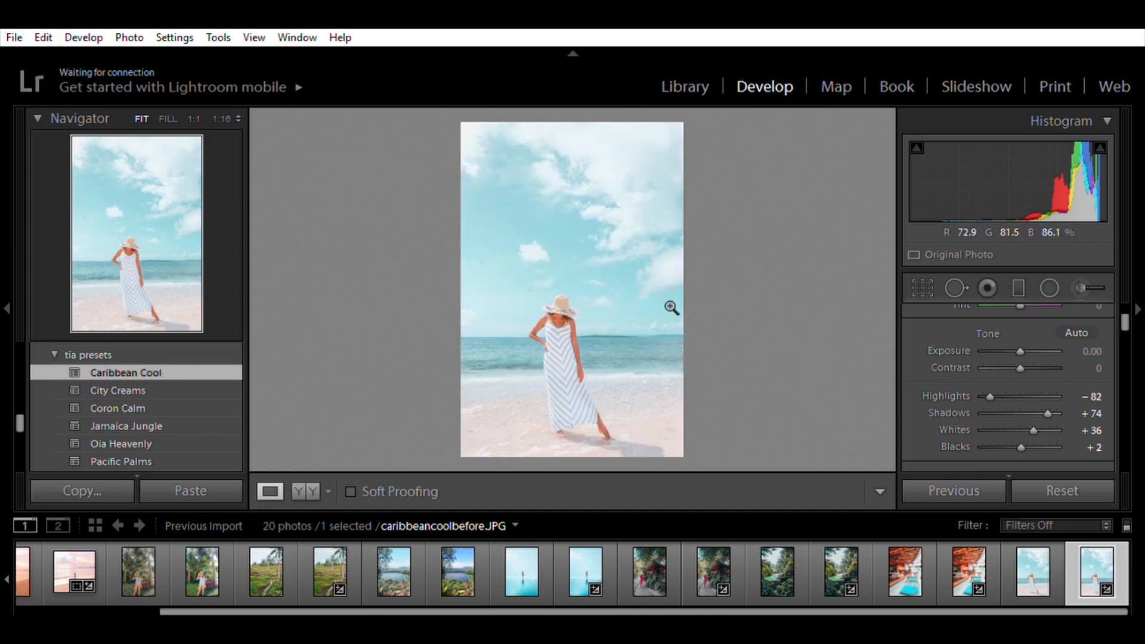
- Compare the beach photo before and after the preset in side-by-side and split views, and return to the single-photo view
left_click(304, 487)
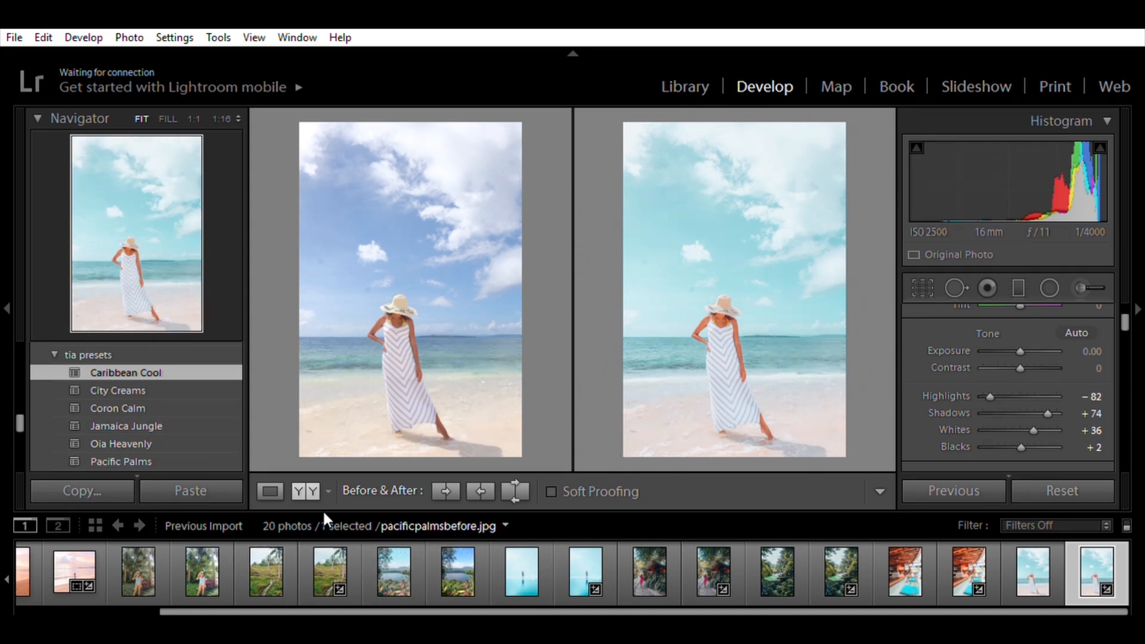
left_click(305, 488)
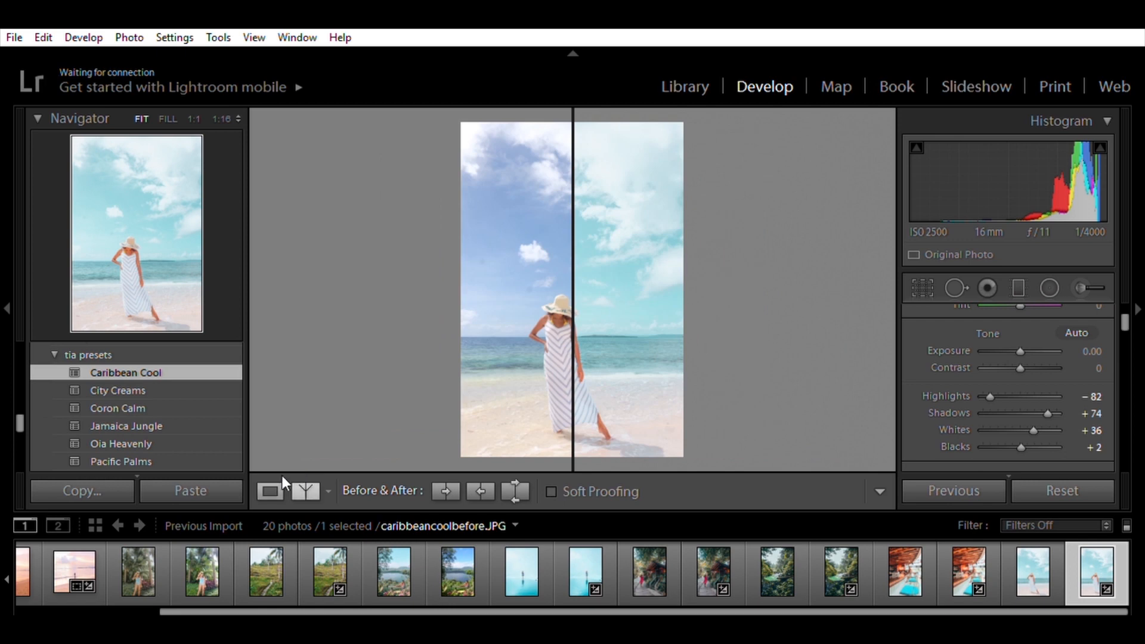
left_click(271, 489)
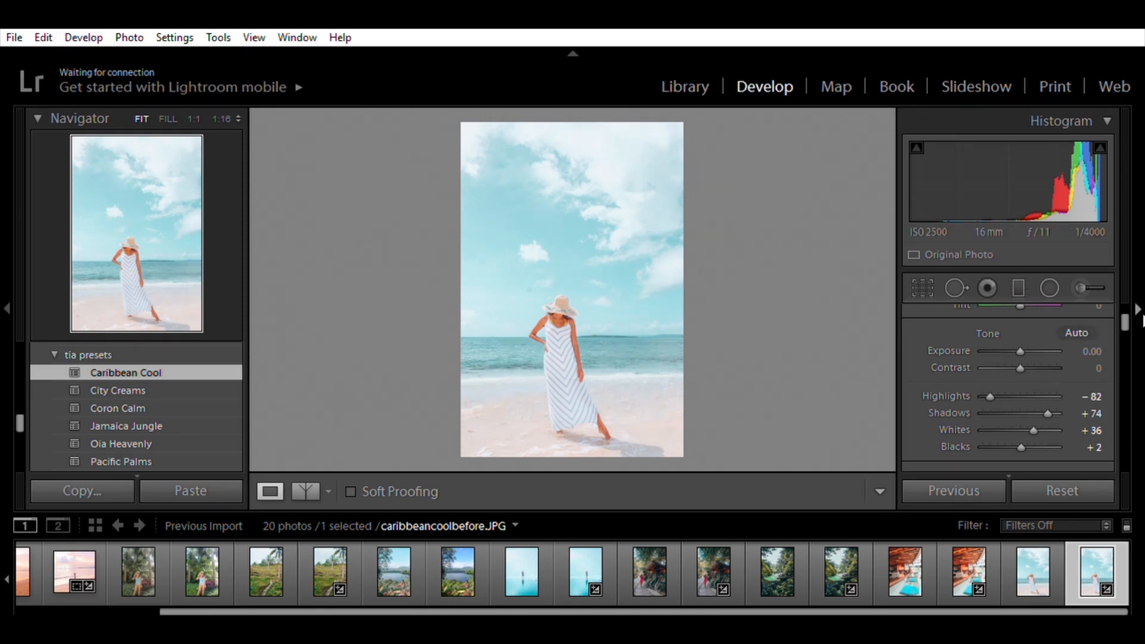
- Review the before and after versions of the Tulum Twig and Coron Calm photos and look through the rest of the filmstrip
left_click_drag(1123, 308, 1133, 297)
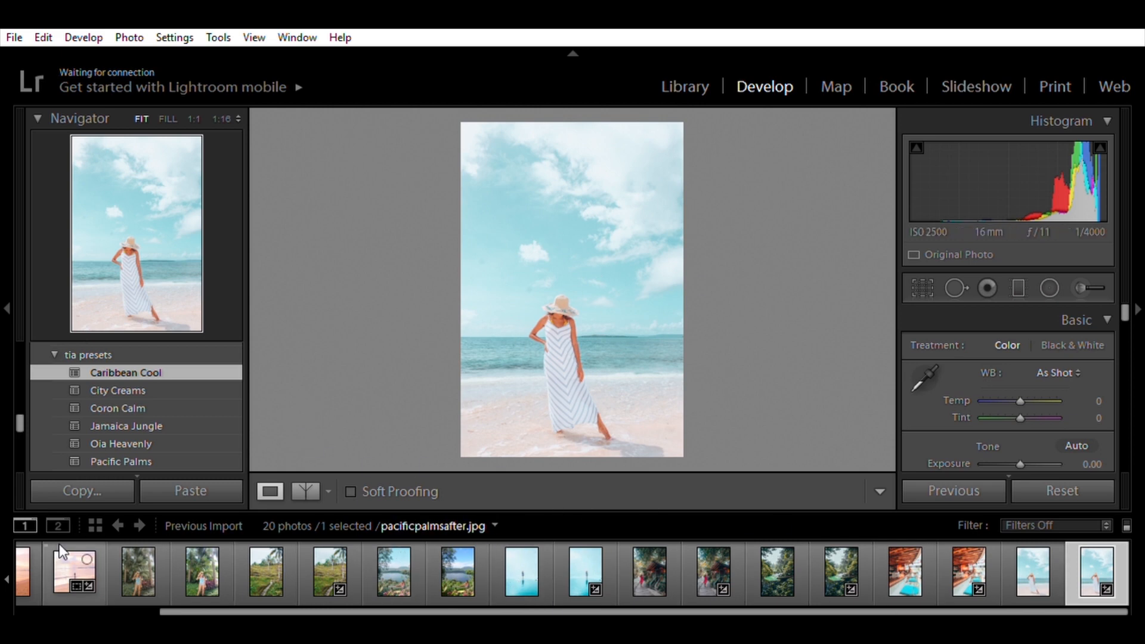
scroll(8, 561, "up", 5)
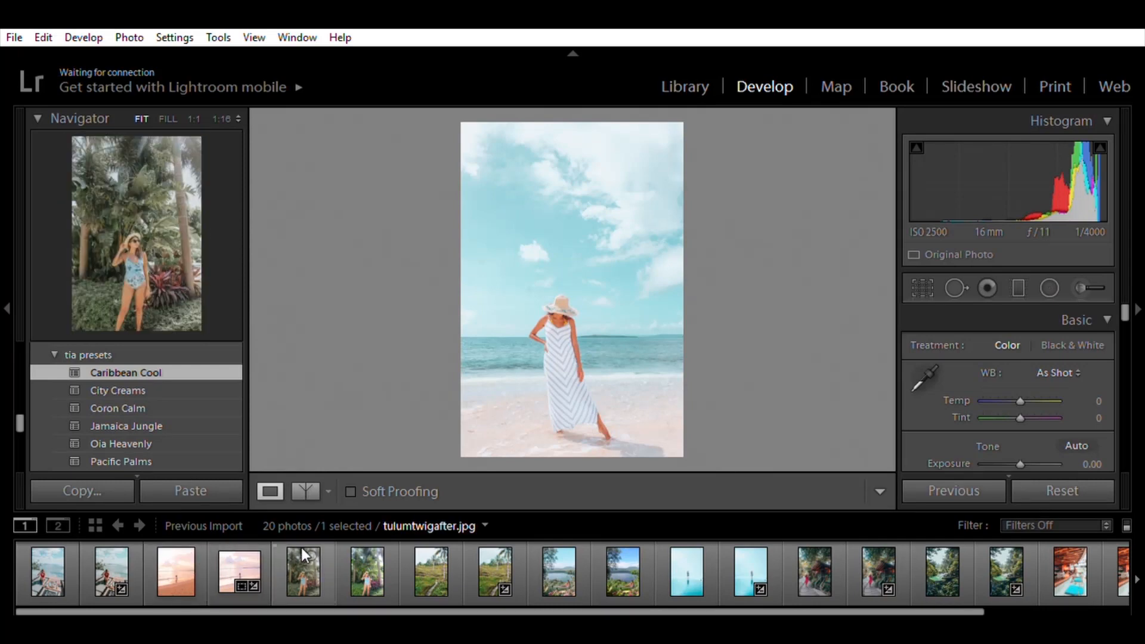
left_click(367, 556)
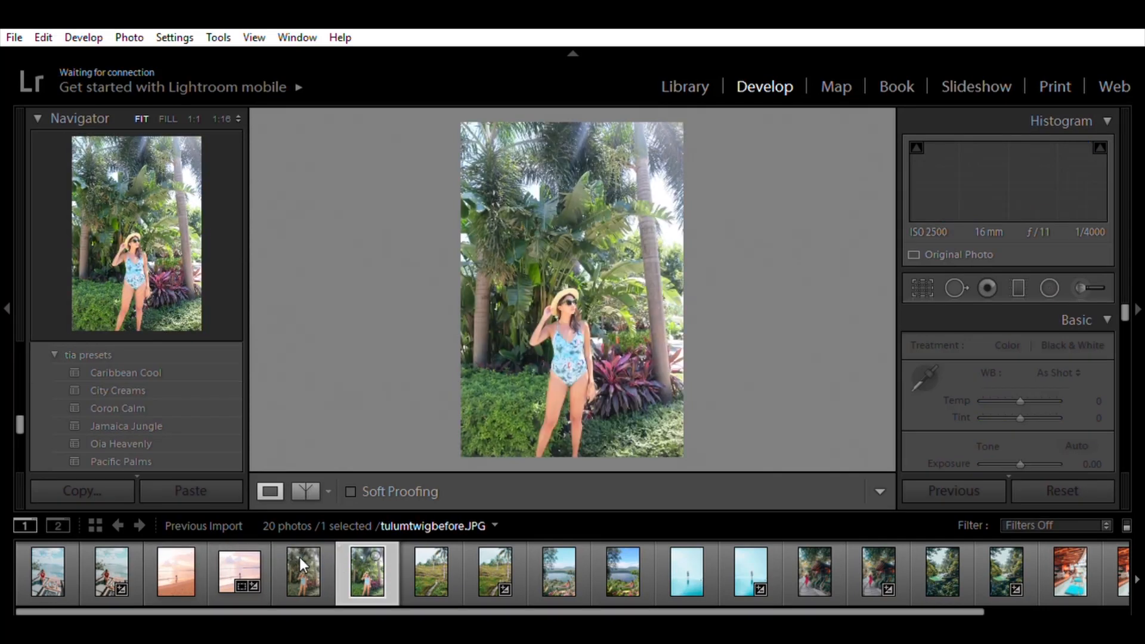
left_click(299, 557)
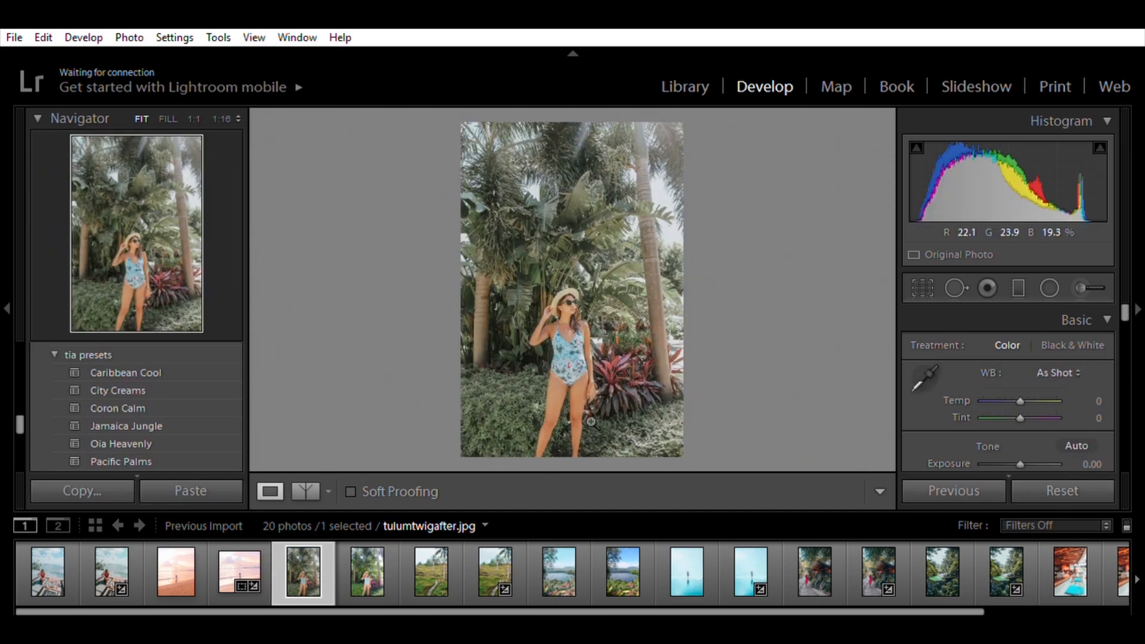
left_click(631, 566)
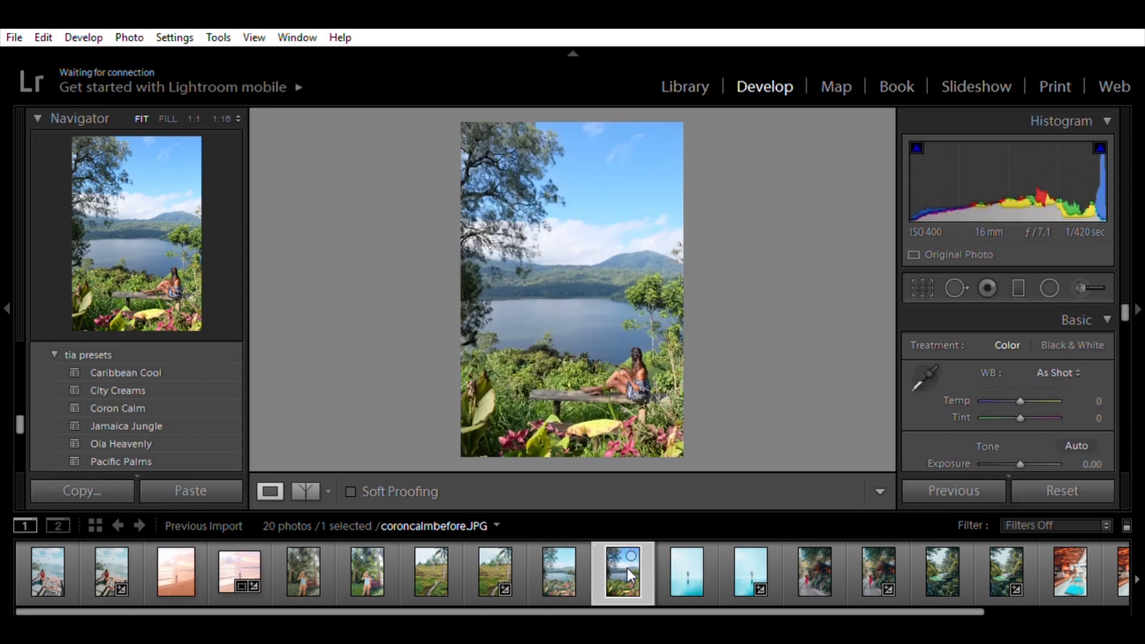
left_click(557, 549)
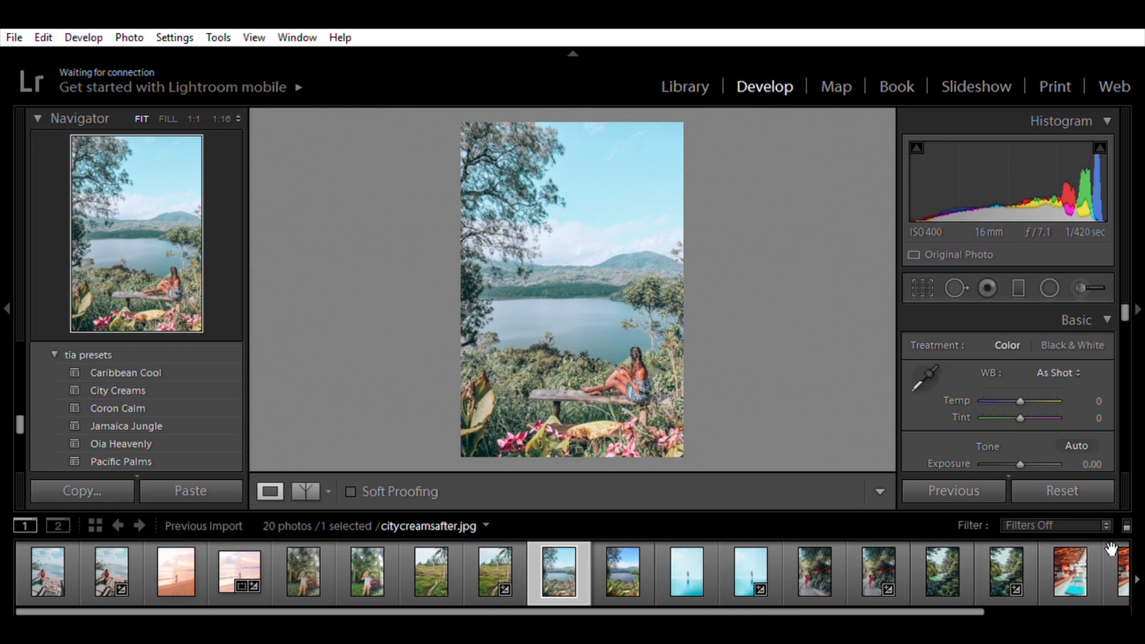
left_click(1137, 573)
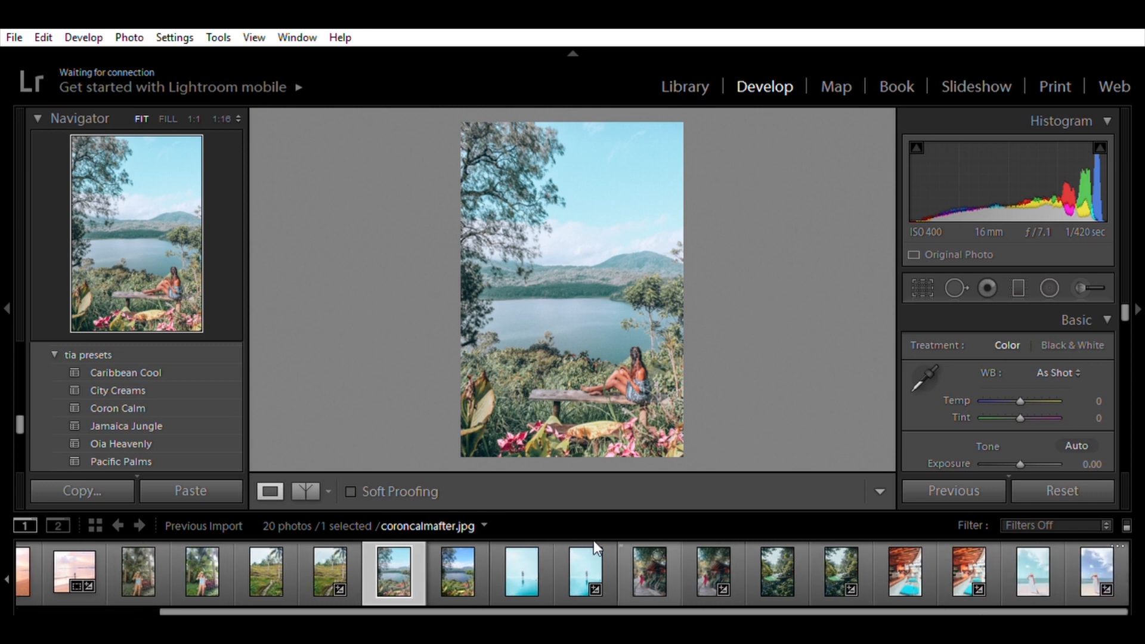
left_click(6, 563)
left_click(6, 563)
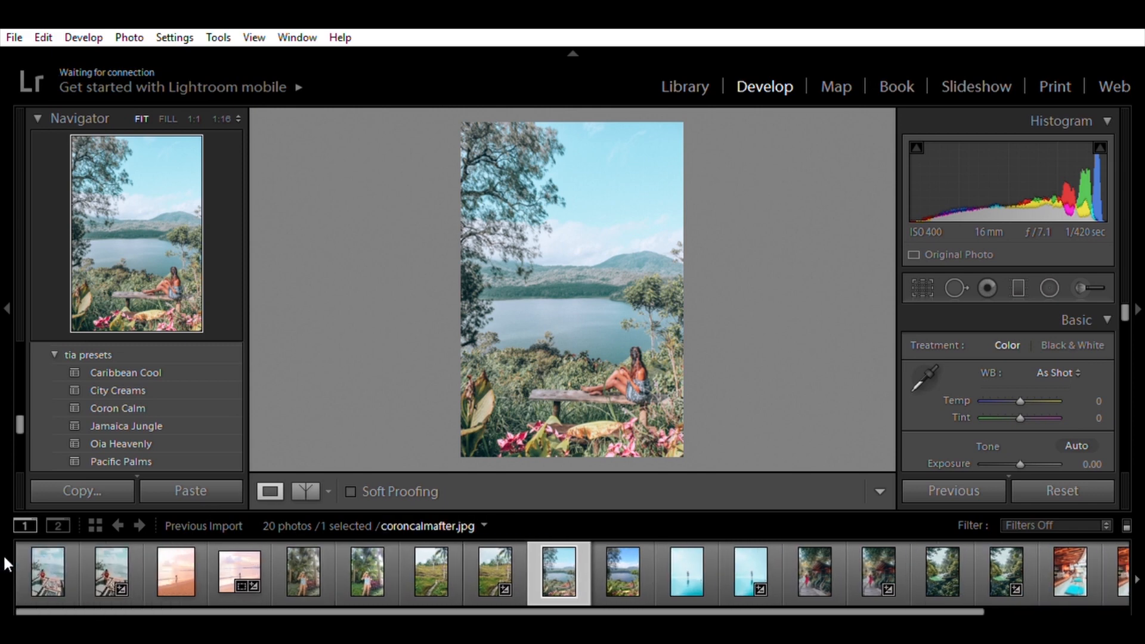